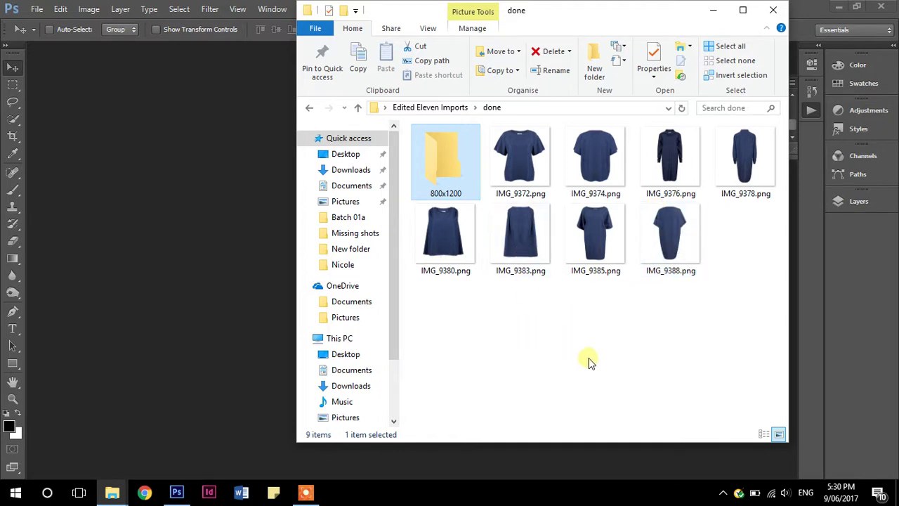
- Select the IMG_9372.png T-shirt image in the done folder
click(517, 153)
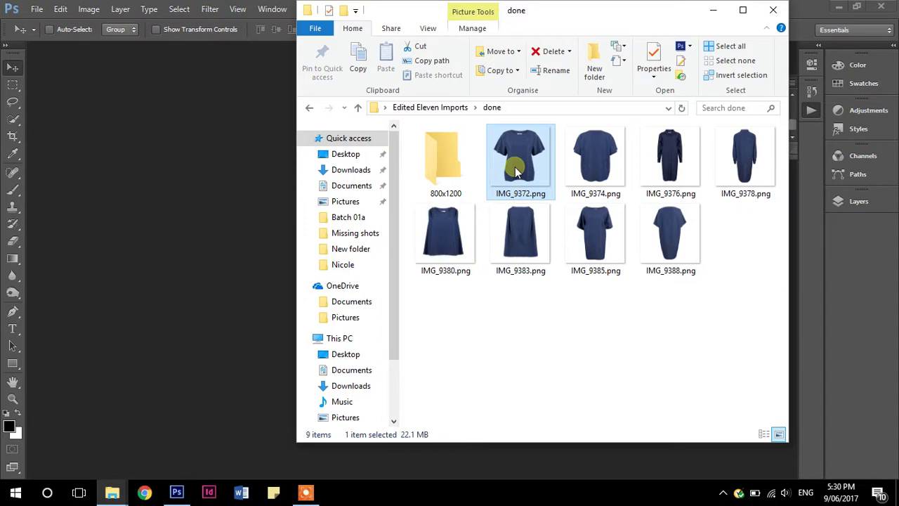
- Open IMG_9372.png in Photoshop and dock the Actions panel under Layers, expanded
drag(514, 156, 120, 174)
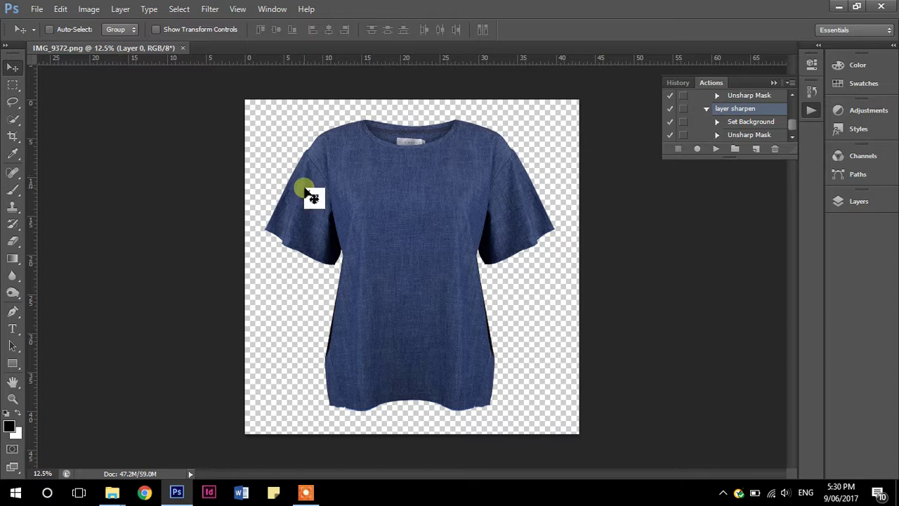
click(812, 109)
drag(860, 233, 859, 226)
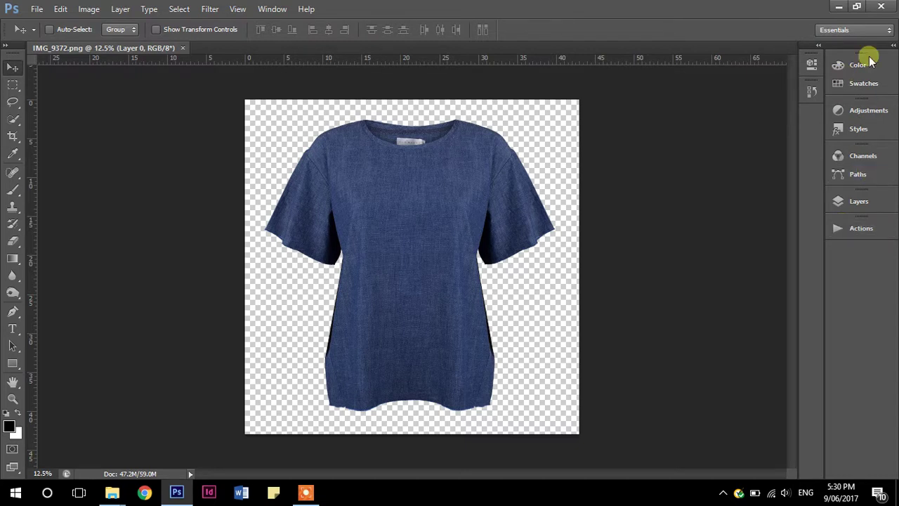
click(262, 9)
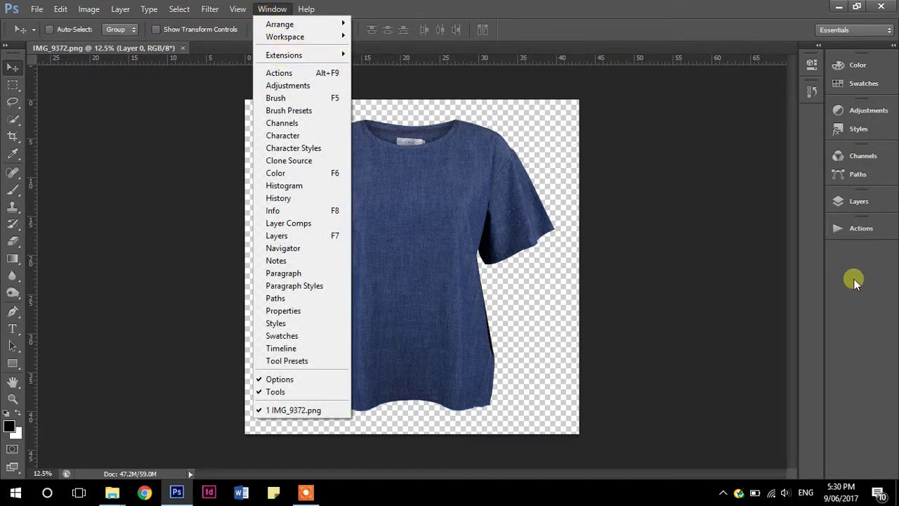
click(853, 234)
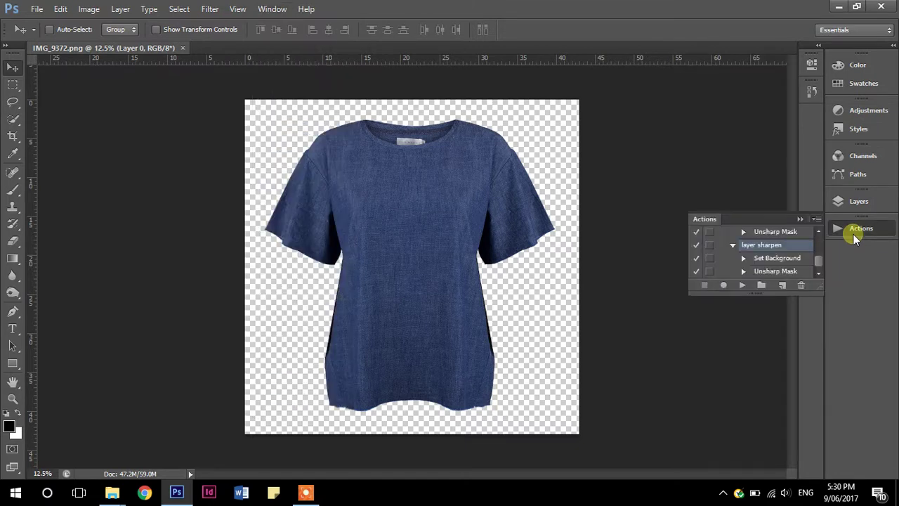
- Create a new action named 800x1200 and start recording it
click(818, 219)
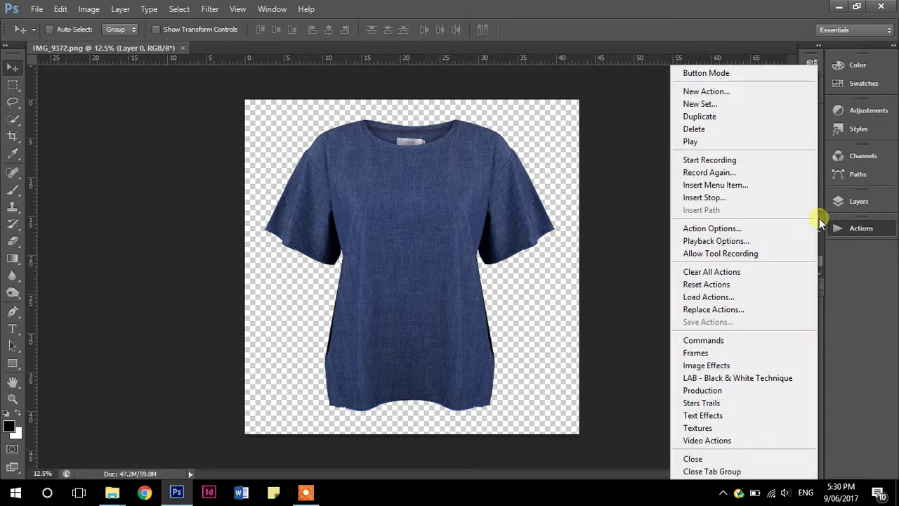
click(713, 92)
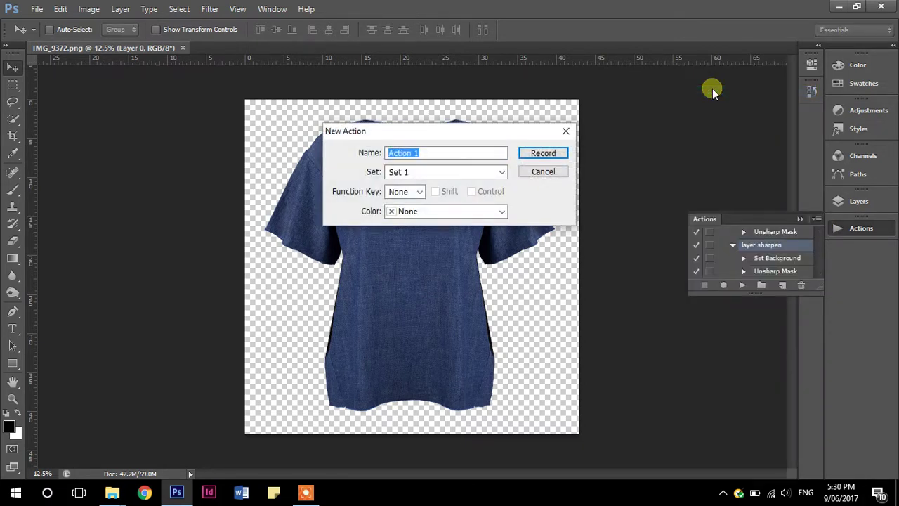
text(800x122)
key(BackSpace)
text(00)
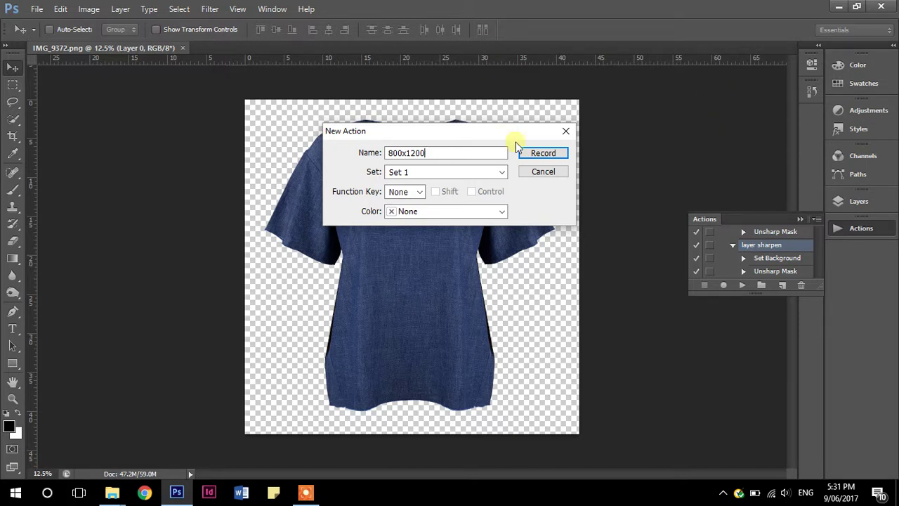
click(529, 155)
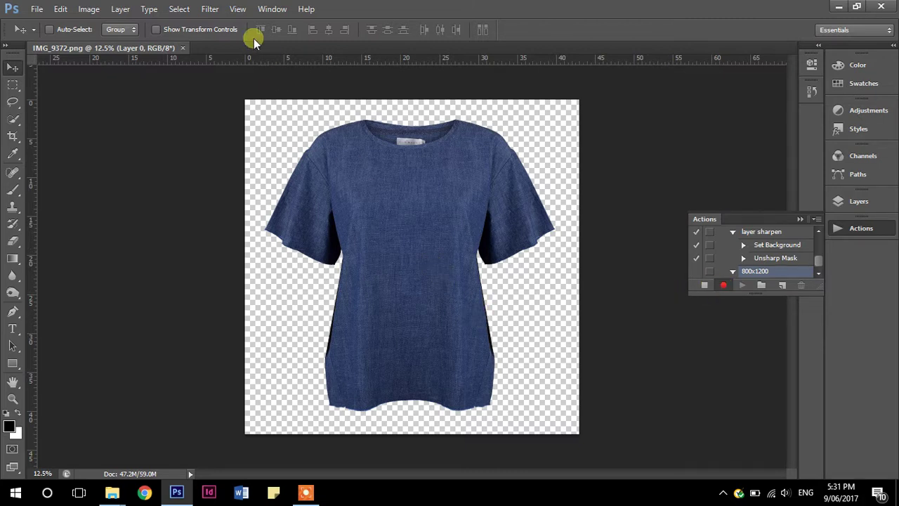
- Resize the image to 800 pixels wide with constrained proportions, giving 800 x 800
click(89, 9)
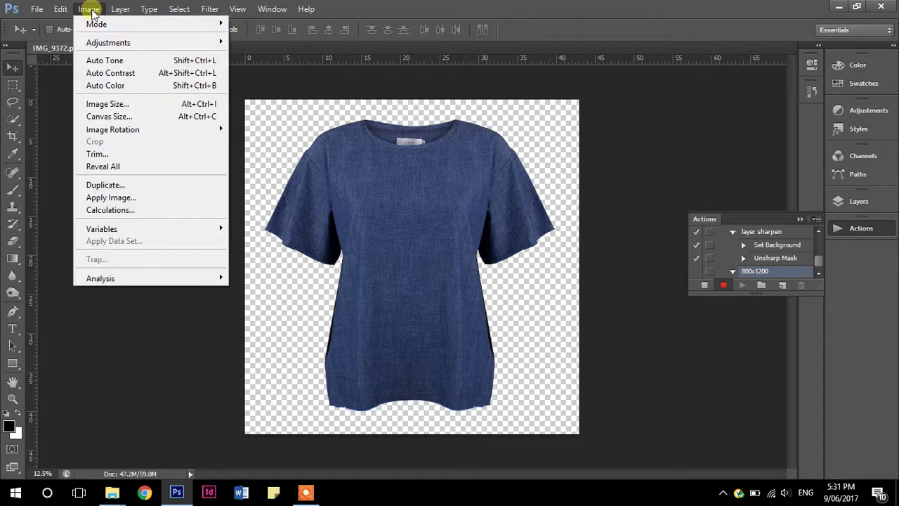
click(91, 104)
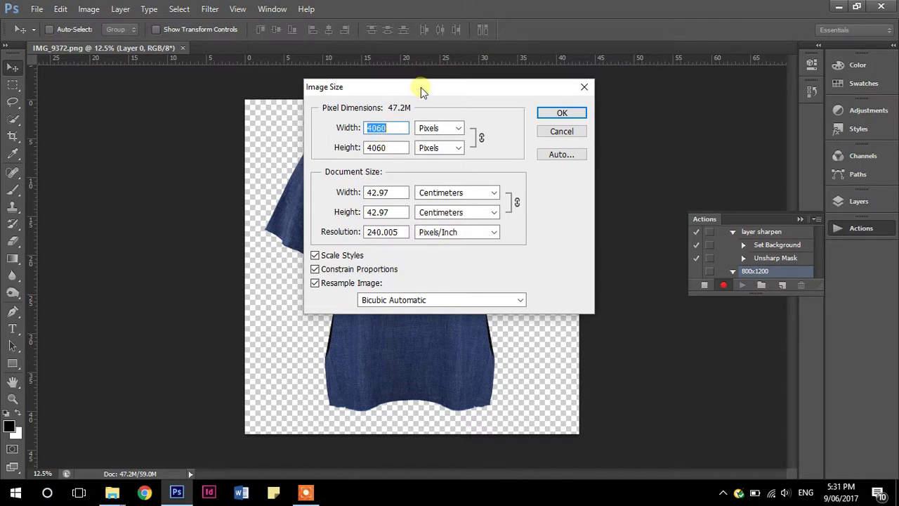
drag(421, 87, 587, 107)
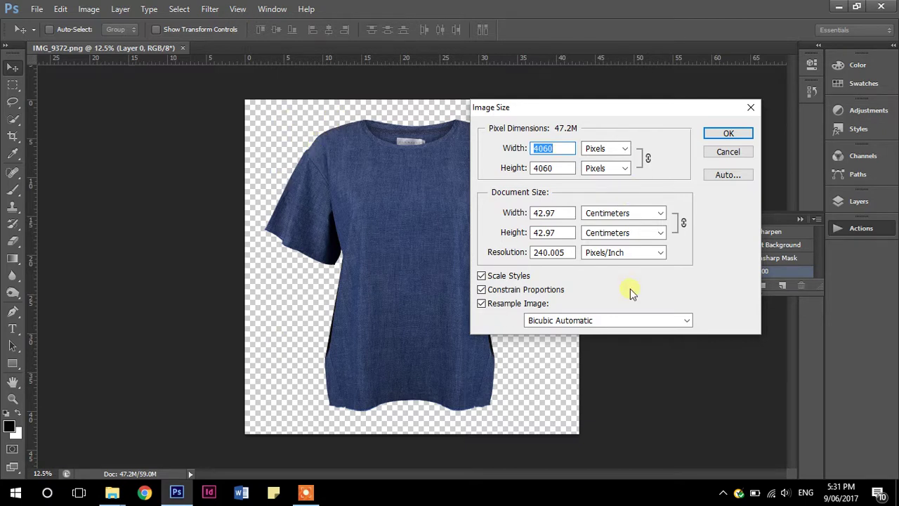
text(800)
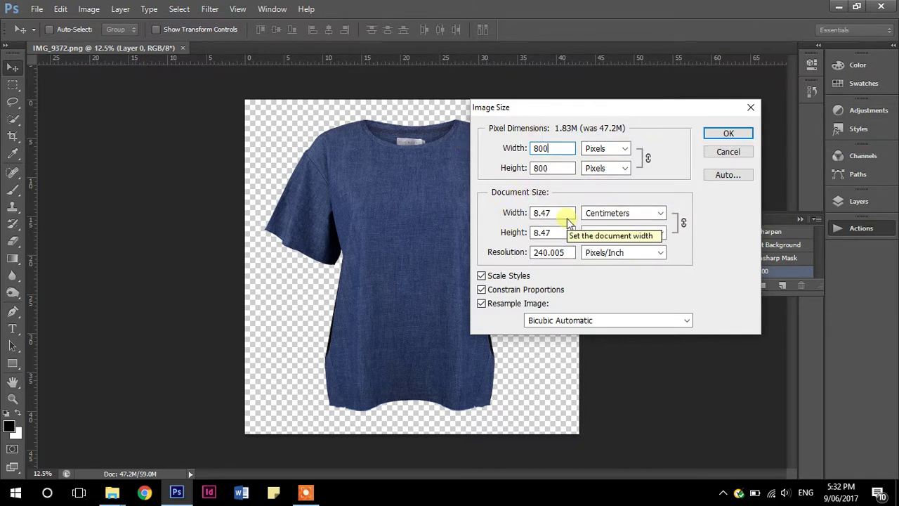
click(726, 135)
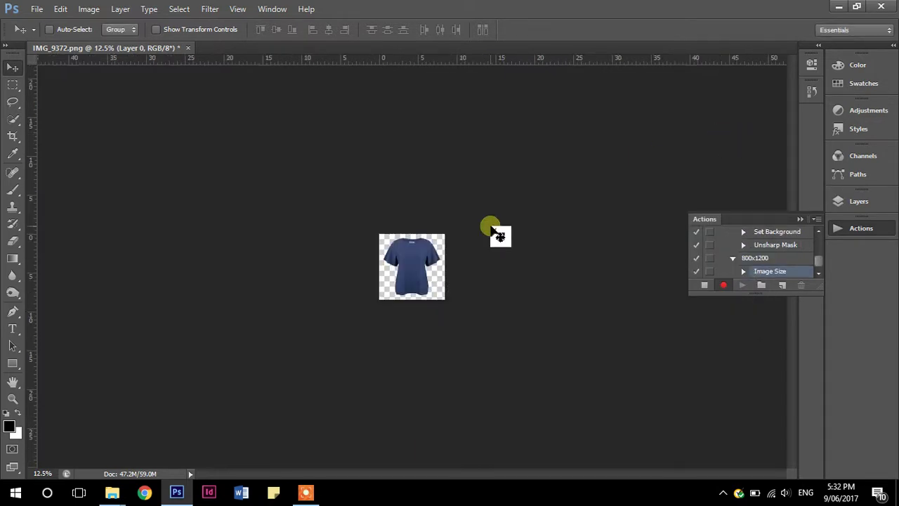
- In Canvas Size, switch units to pixels and set the height to 1200
scroll(405, 290, up, 8)
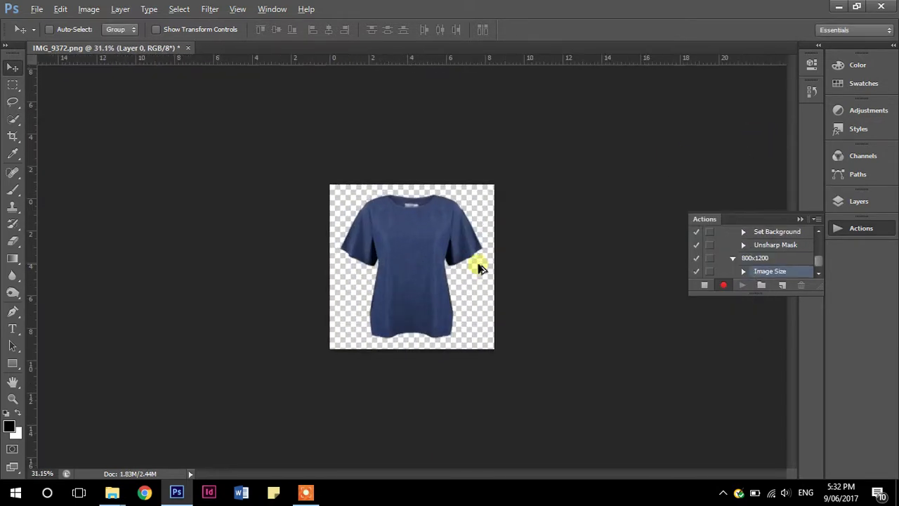
scroll(479, 267, up, 1)
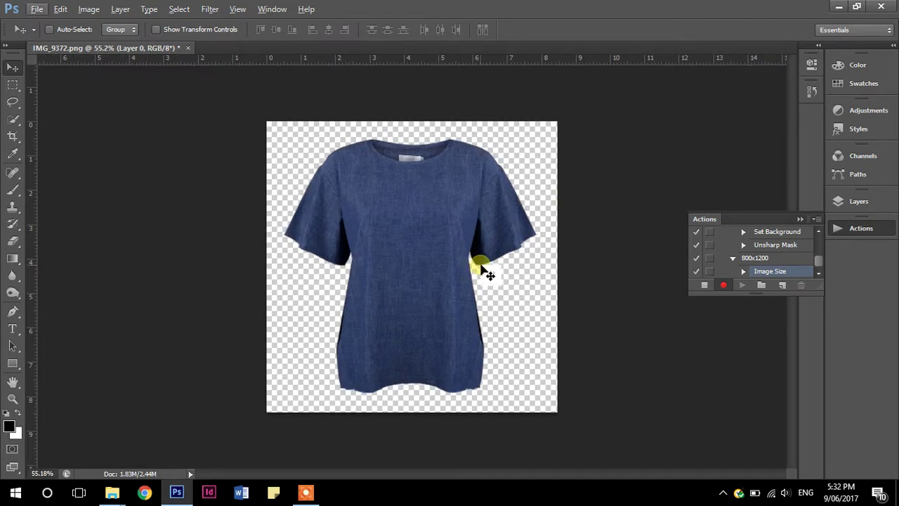
click(89, 10)
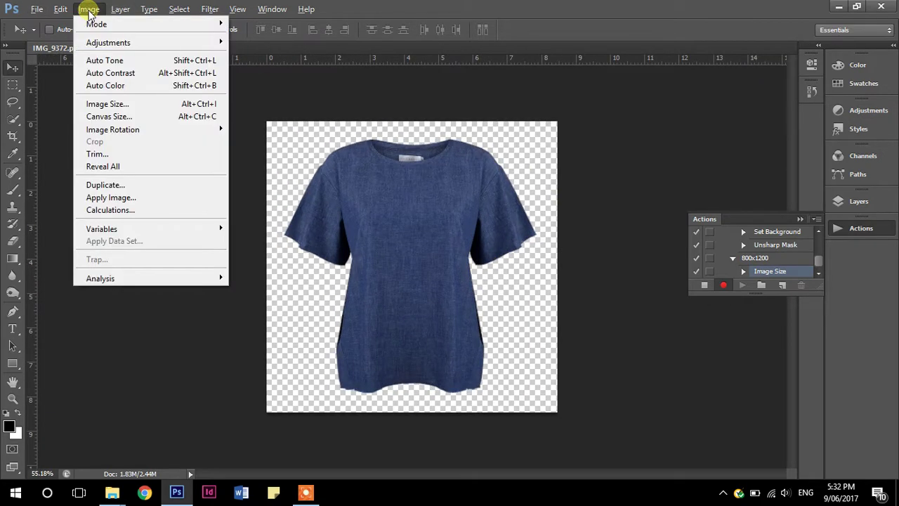
click(103, 115)
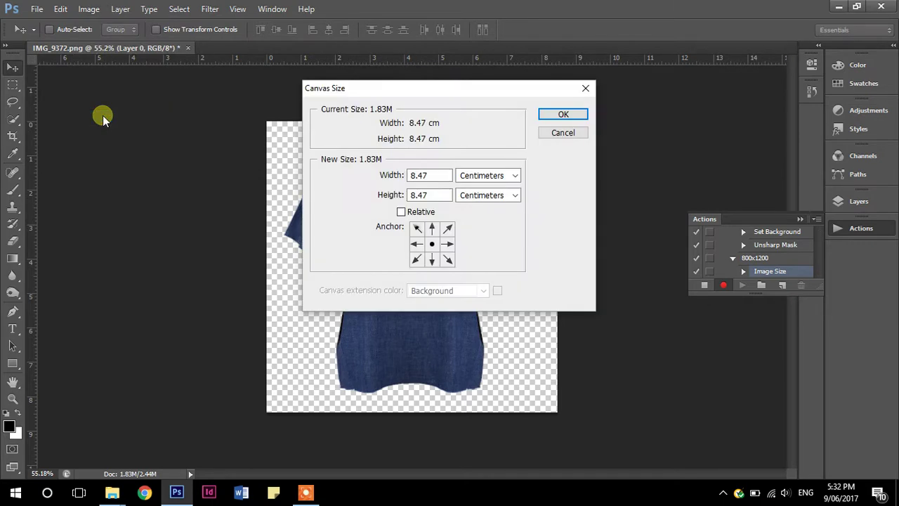
click(500, 176)
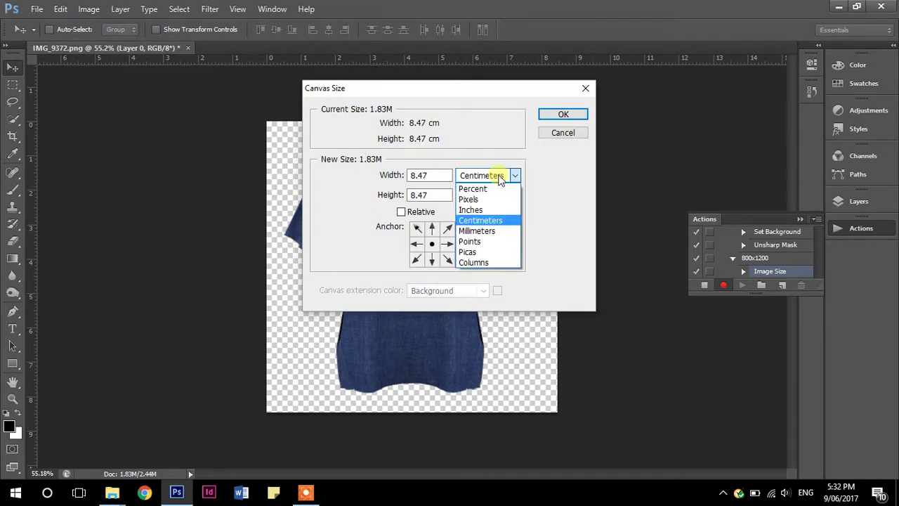
click(472, 198)
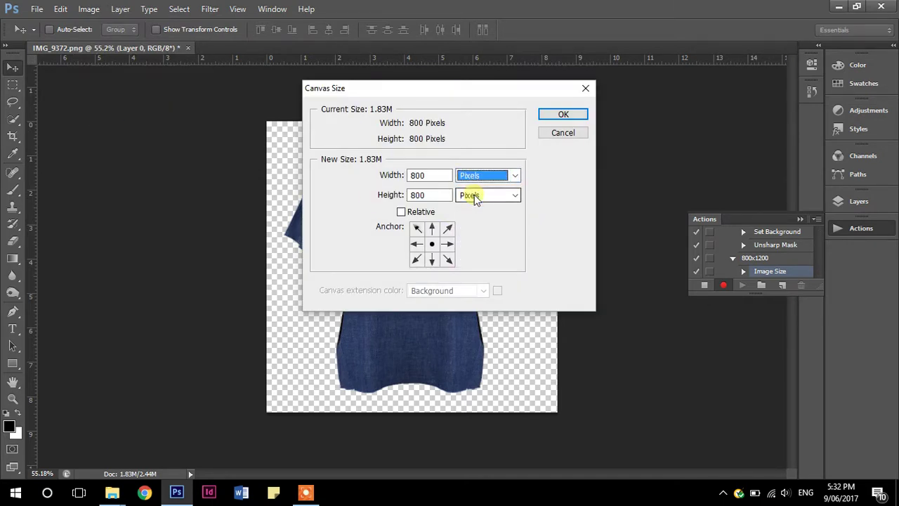
drag(430, 196, 374, 200)
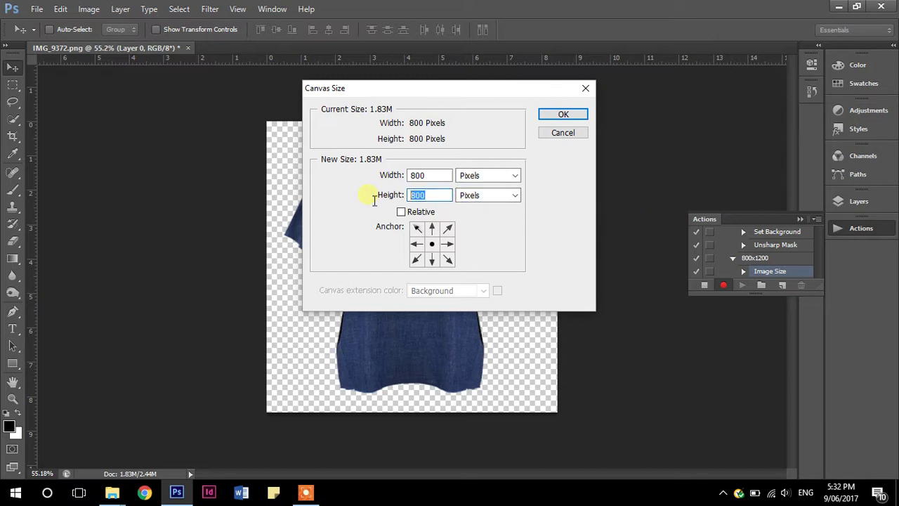
text(1200)
- Anchor the canvas at the centre and apply the 800 x 1200 canvas size
click(433, 262)
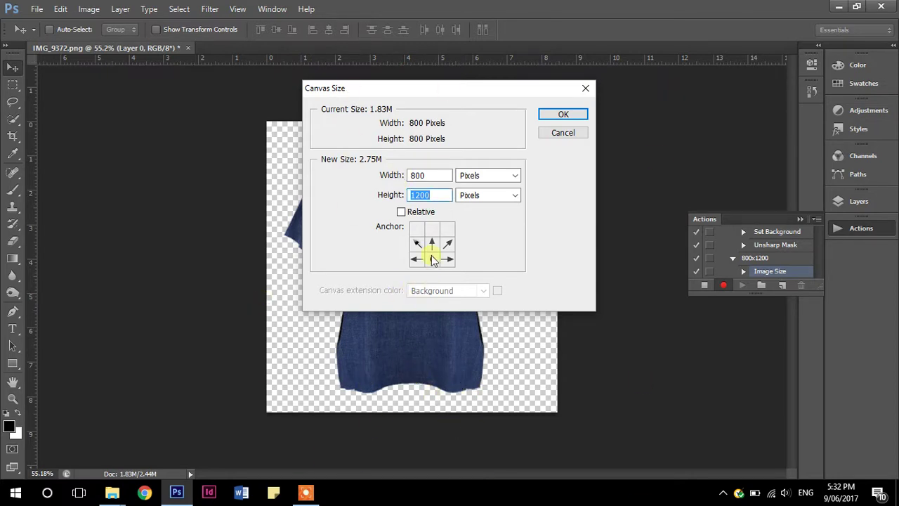
click(433, 229)
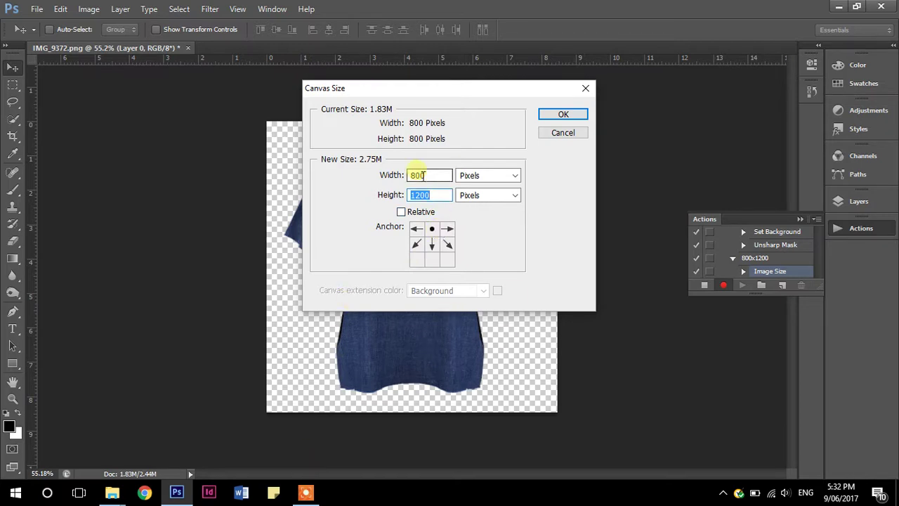
click(431, 247)
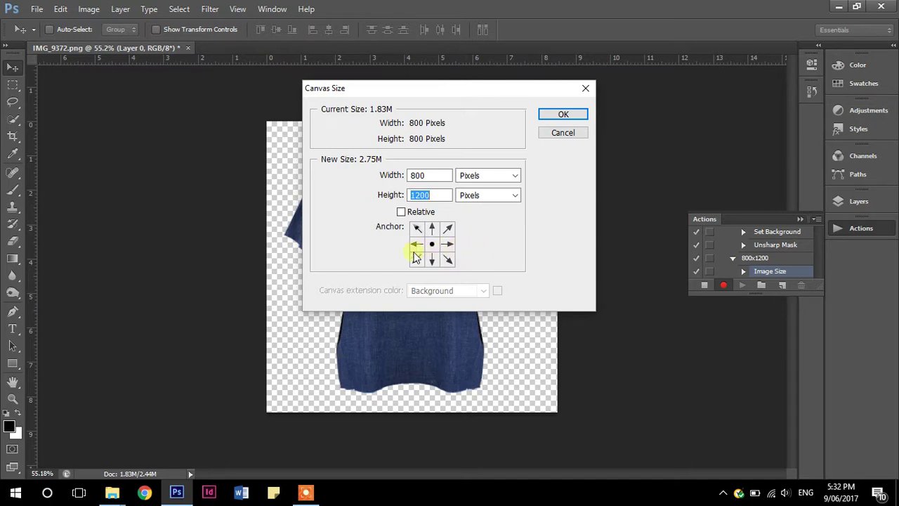
click(451, 245)
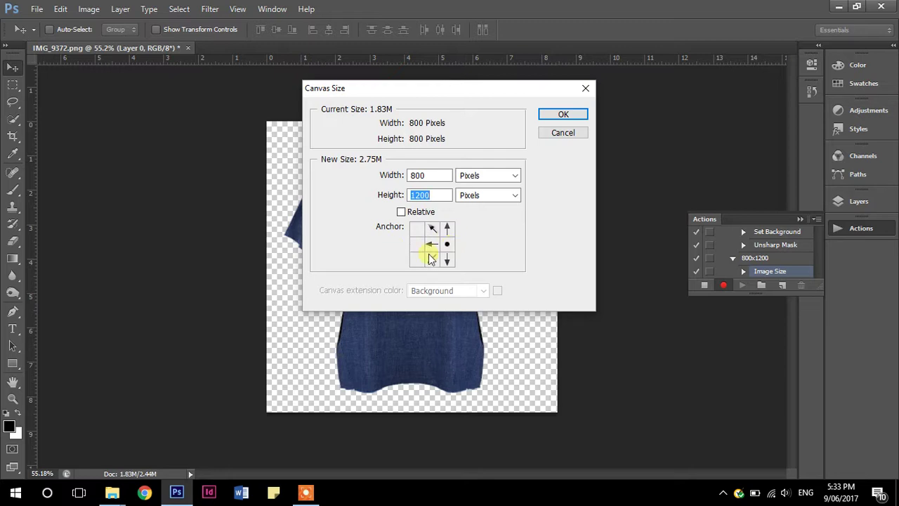
click(421, 245)
click(417, 258)
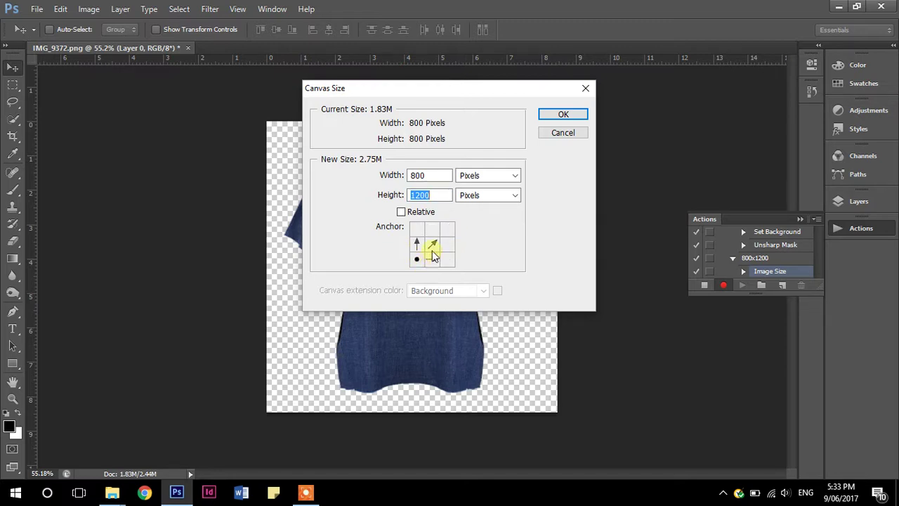
click(434, 243)
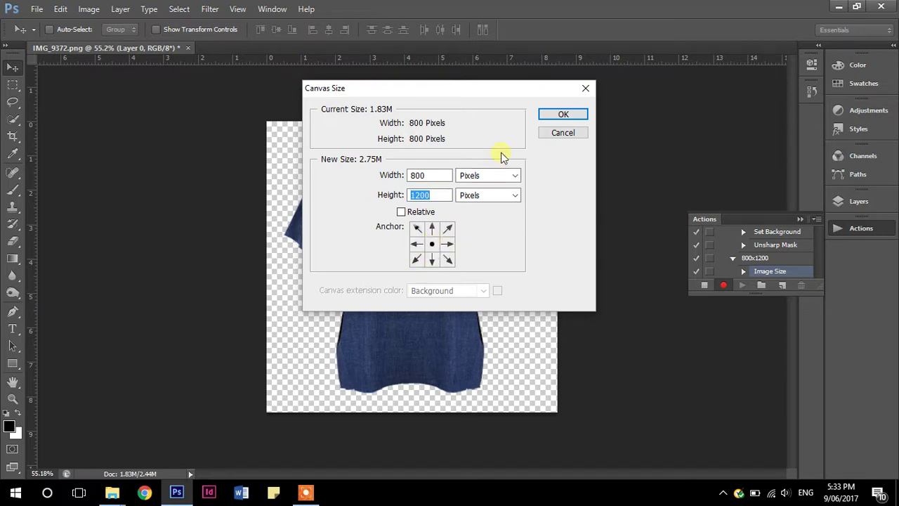
click(563, 115)
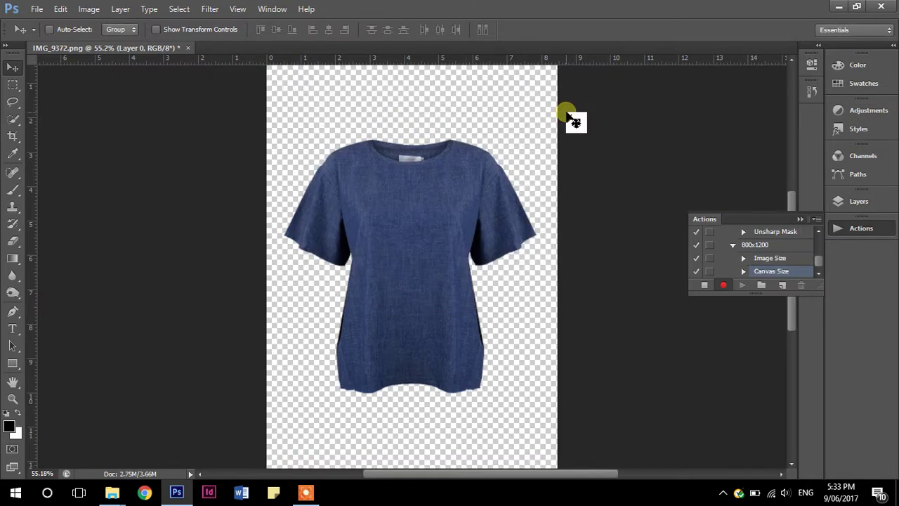
- Stop recording the 800x1200 action and close IMG_9372.png without saving
scroll(449, 246, down, 1)
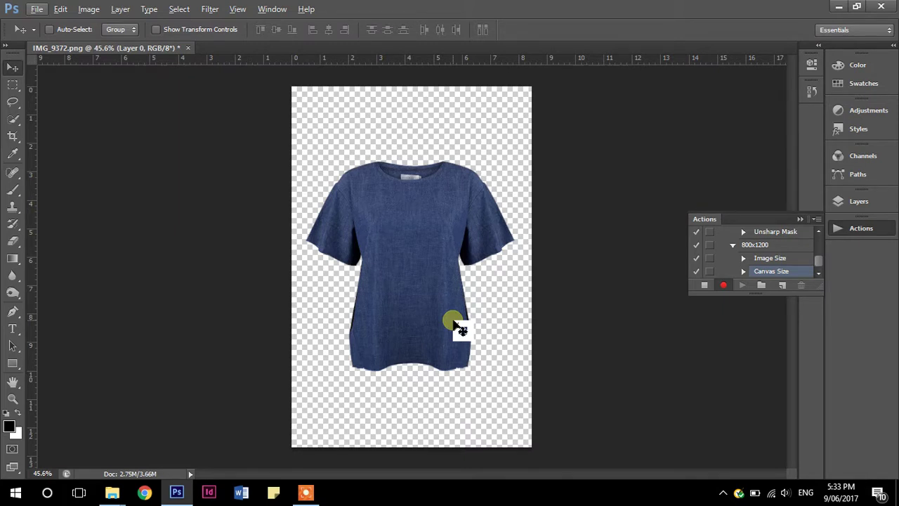
click(704, 286)
click(495, 258)
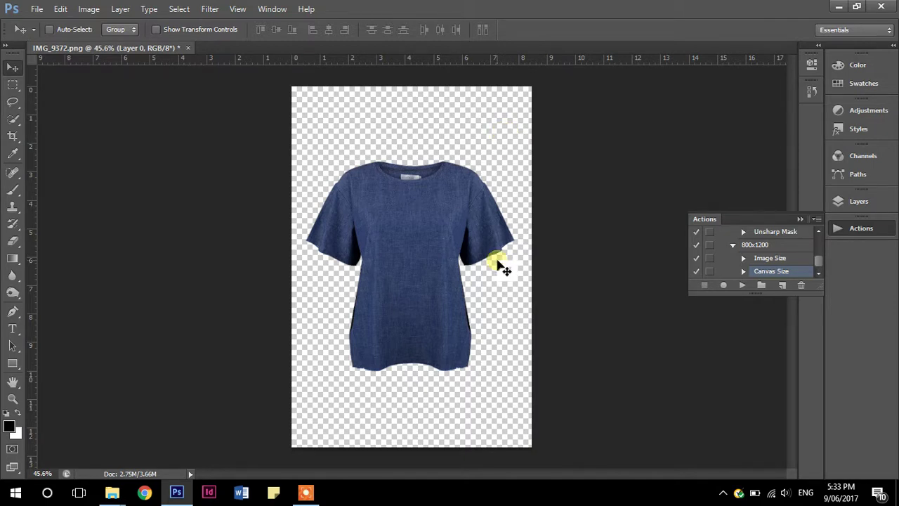
click(187, 51)
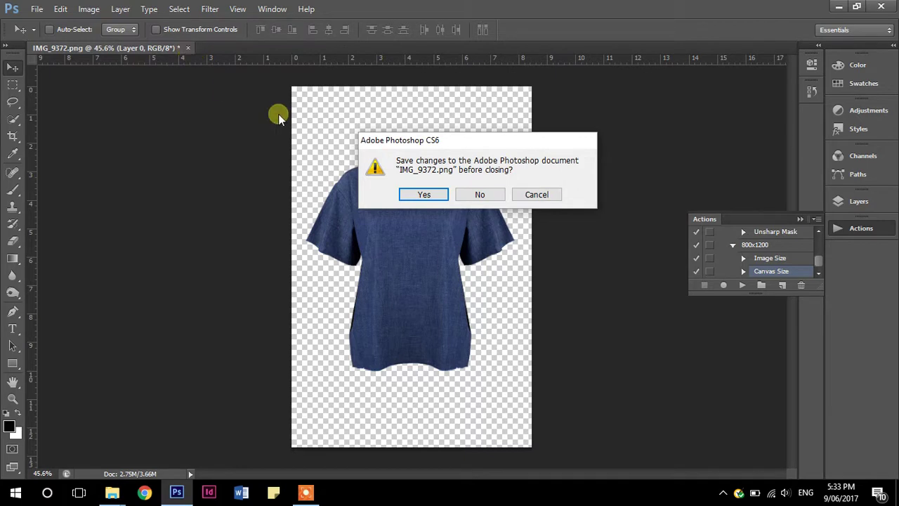
click(493, 199)
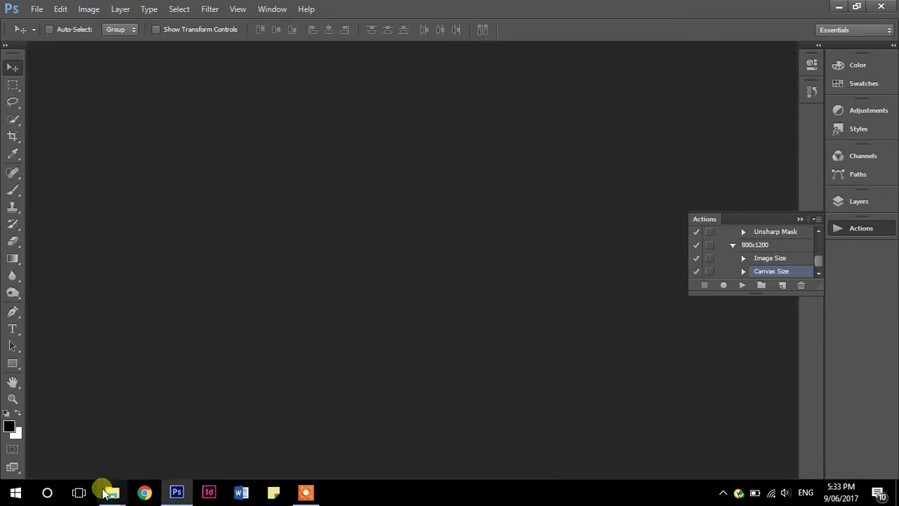
- Look over the done folder's eight PNGs and 800x1200 subfolder, then return to Photoshop
mouse_move(111, 490)
click(140, 434)
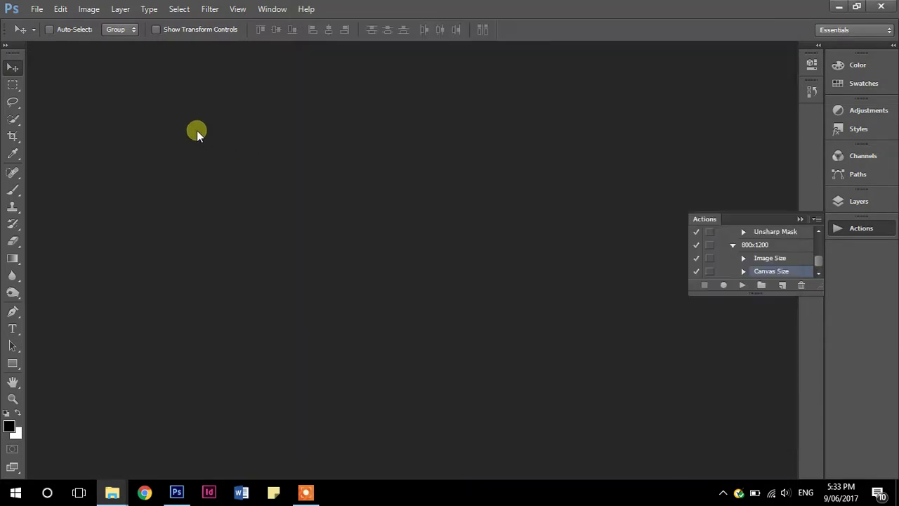
click(196, 130)
click(37, 10)
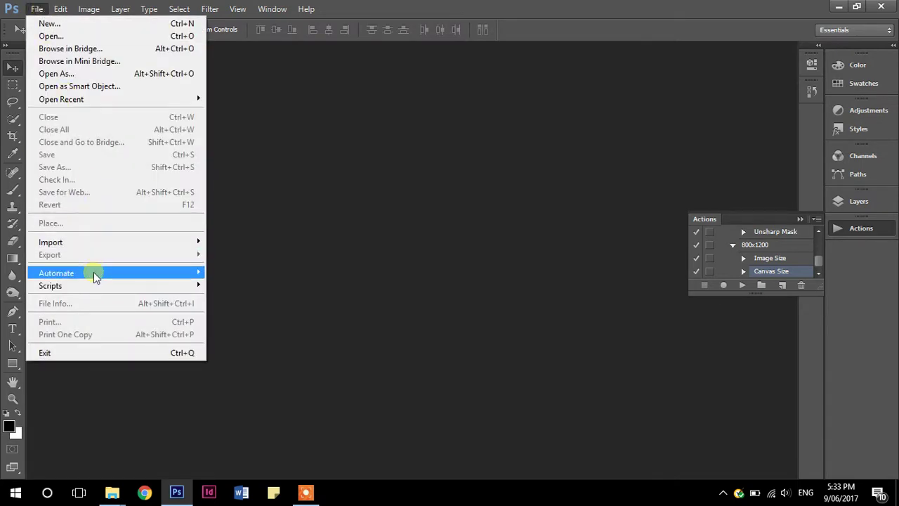
- In Batch, choose the 800x1200 action and the done folder as source
mouse_move(94, 274)
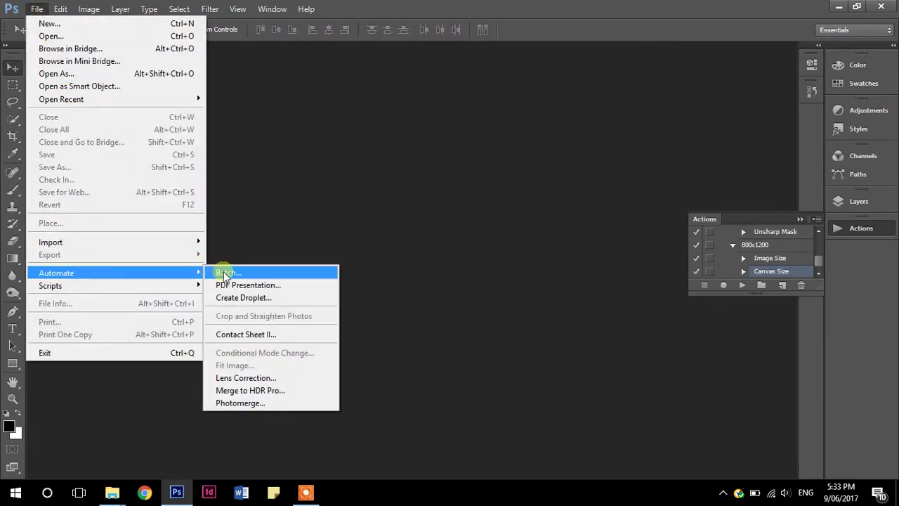
click(224, 274)
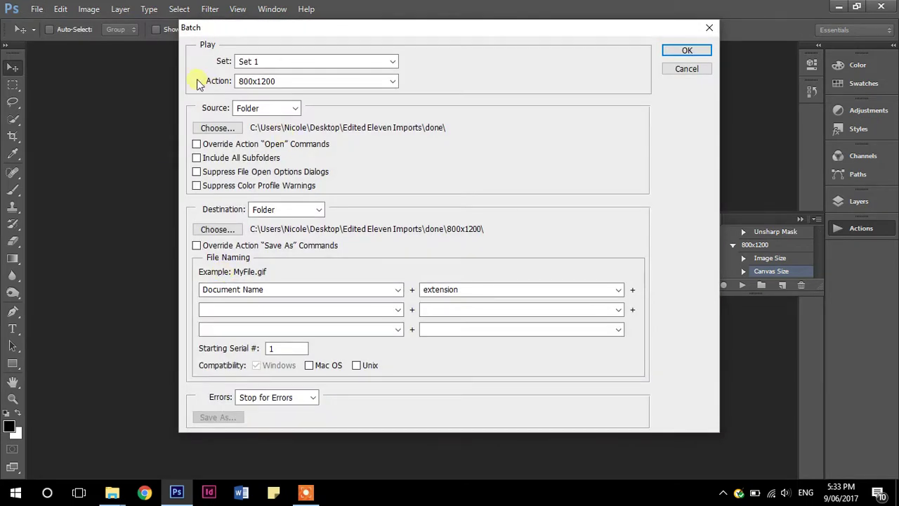
click(392, 83)
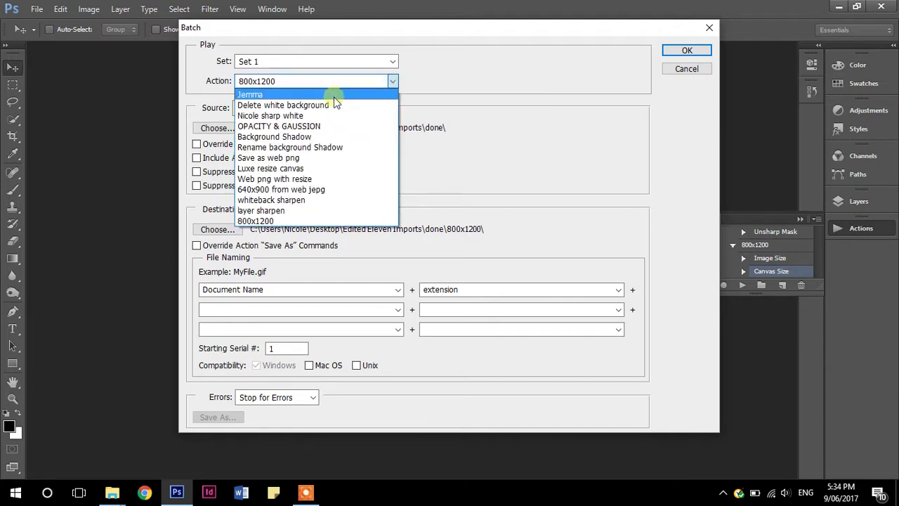
click(259, 221)
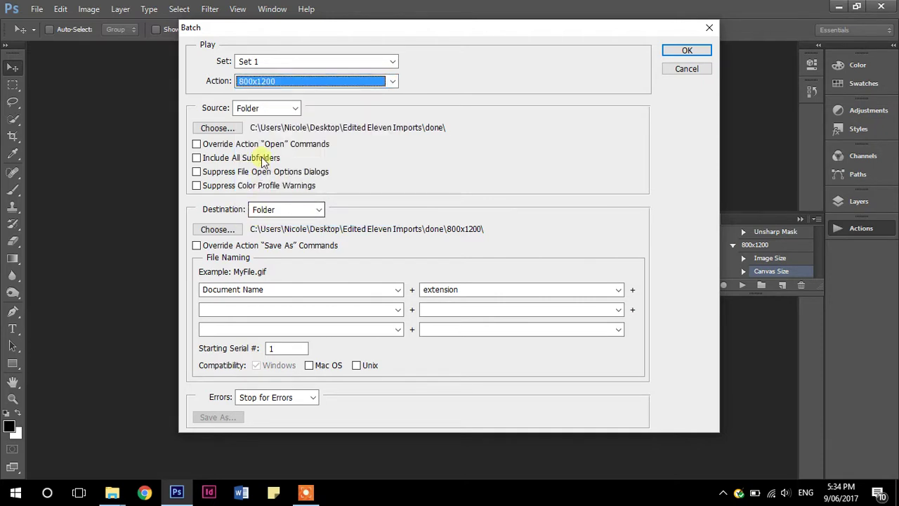
click(232, 131)
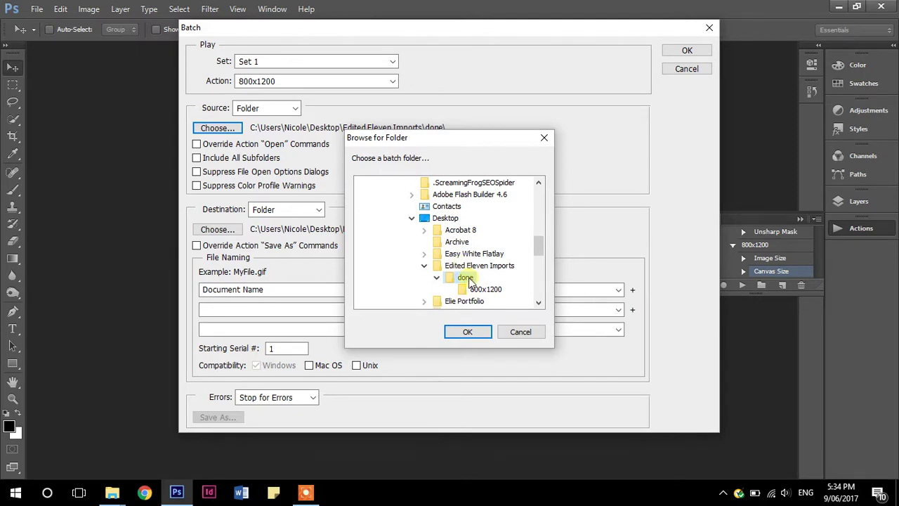
click(467, 331)
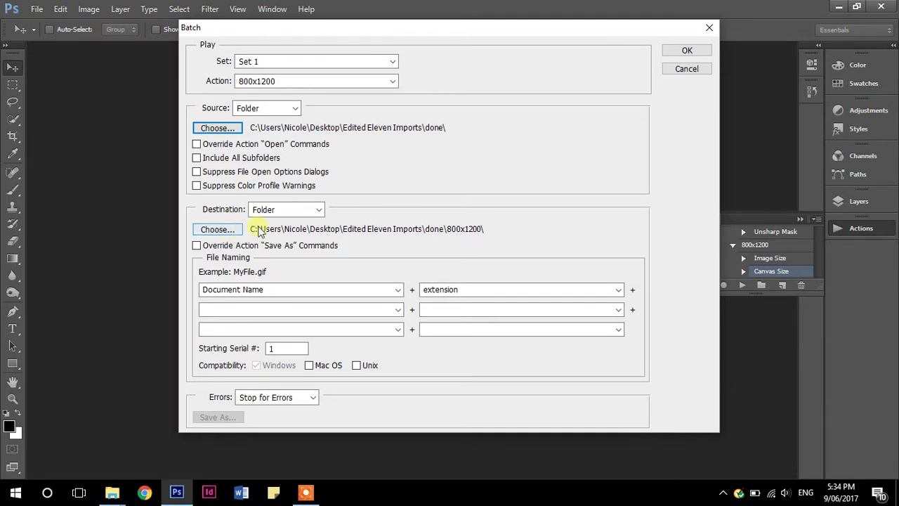
- Set the batch destination to the folder done\800x1200
click(294, 210)
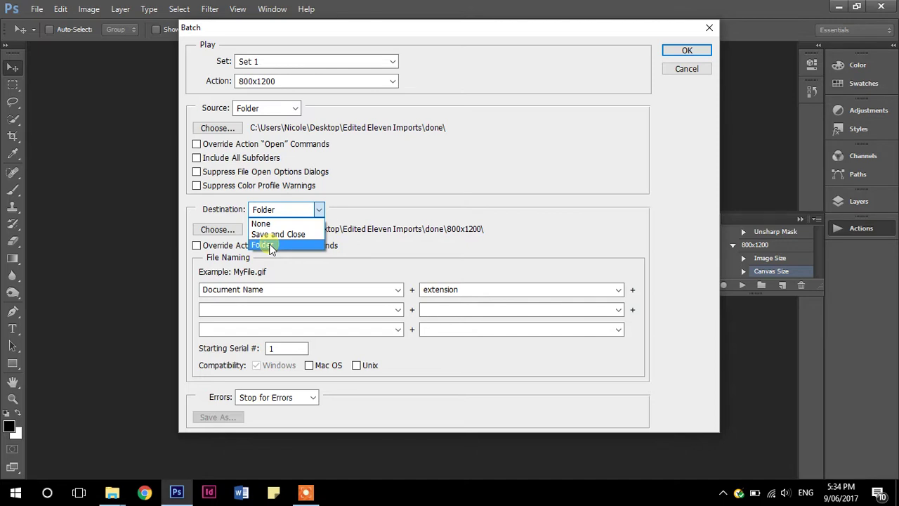
click(271, 246)
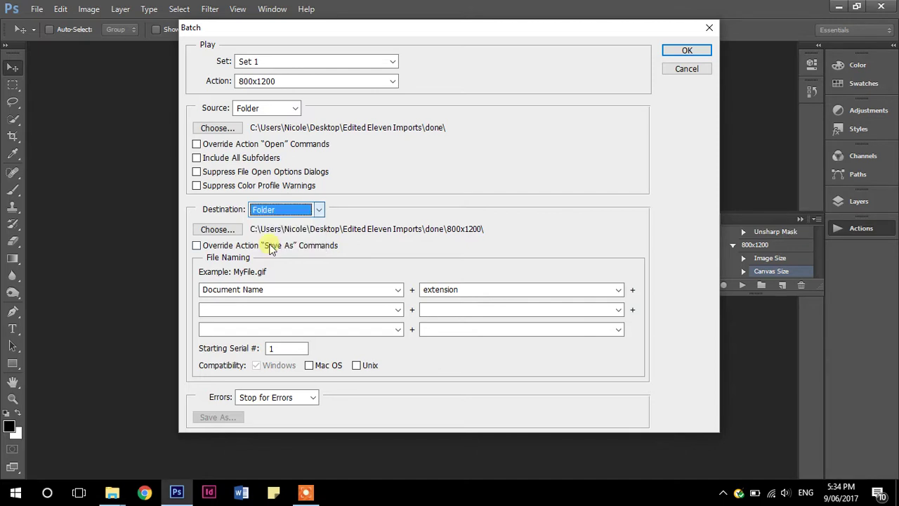
click(223, 230)
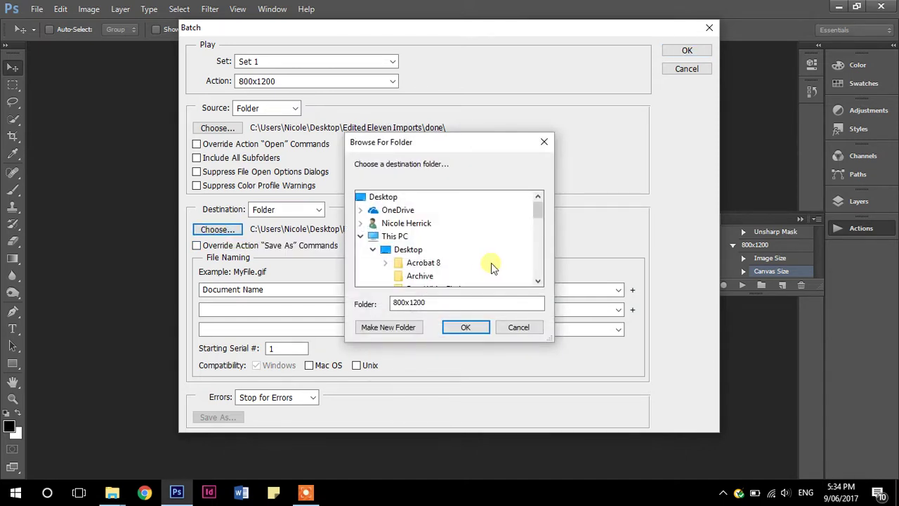
click(538, 282)
click(538, 281)
click(537, 281)
click(449, 250)
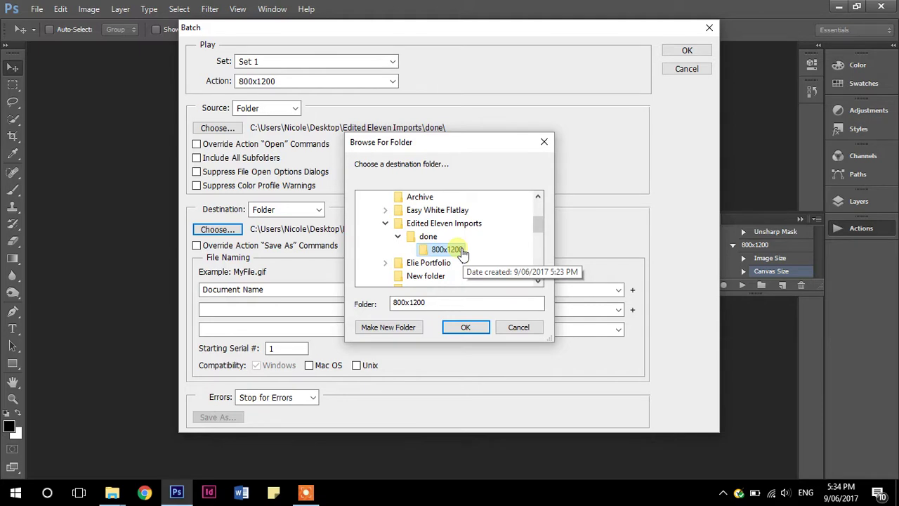
click(465, 327)
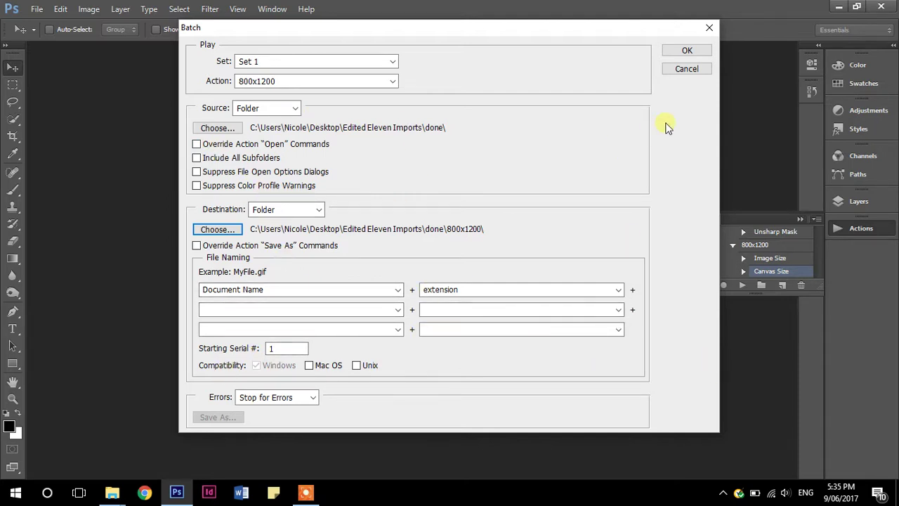
- Run the batch over all images in the done folder
click(689, 51)
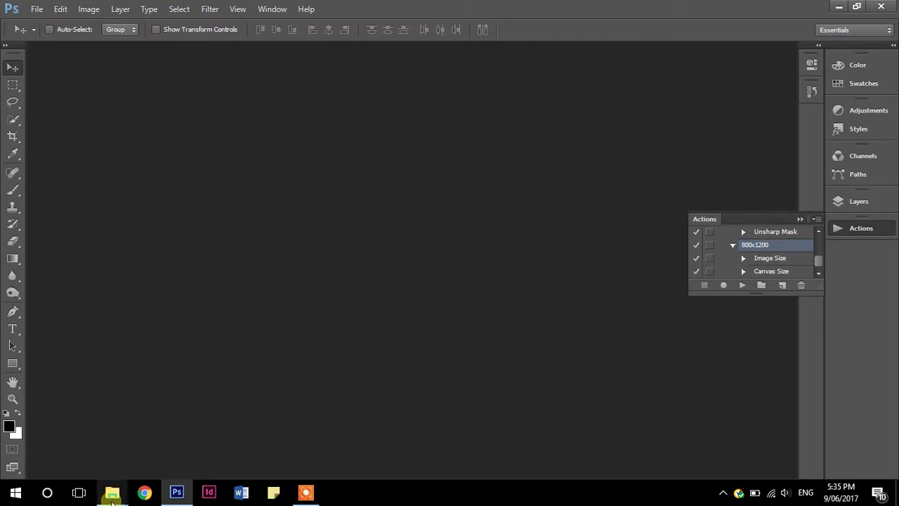
- Open the 800x1200 folder to check the eight resized 800 x 1200 PNGs
mouse_move(117, 495)
click(156, 439)
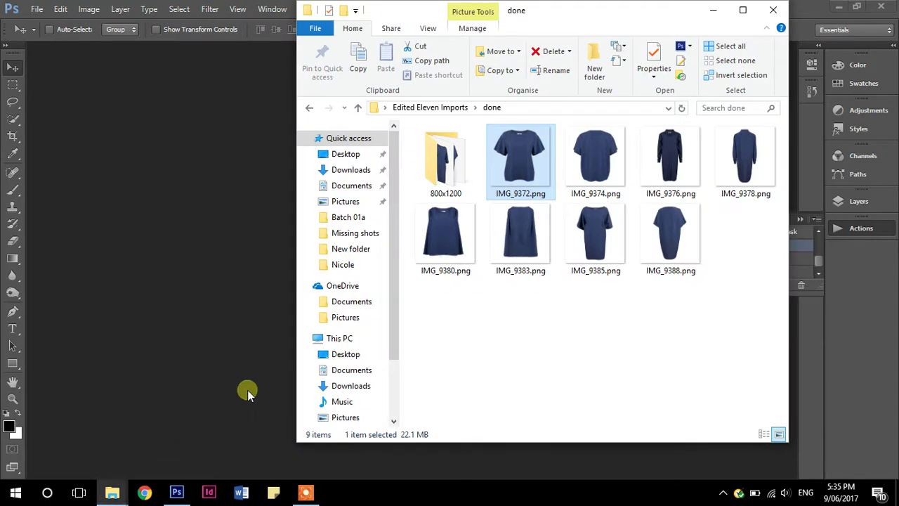
double_click(442, 171)
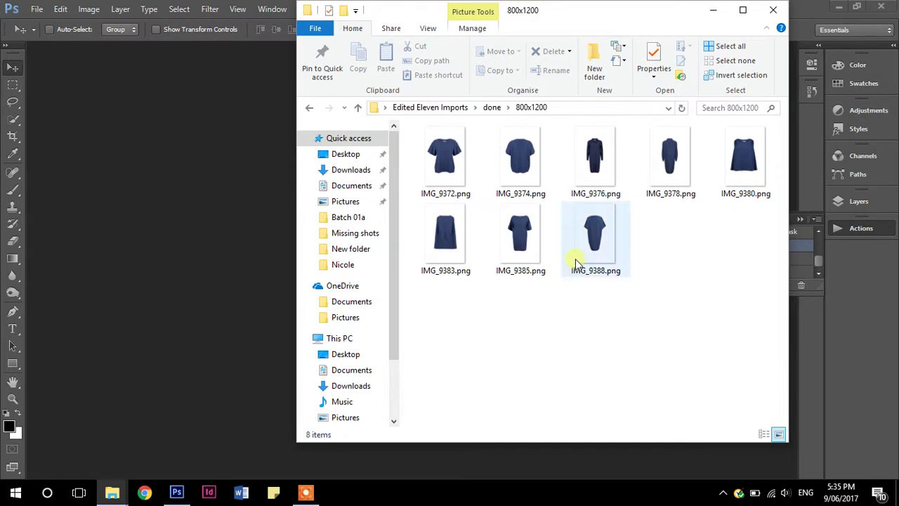
mouse_move(521, 169)
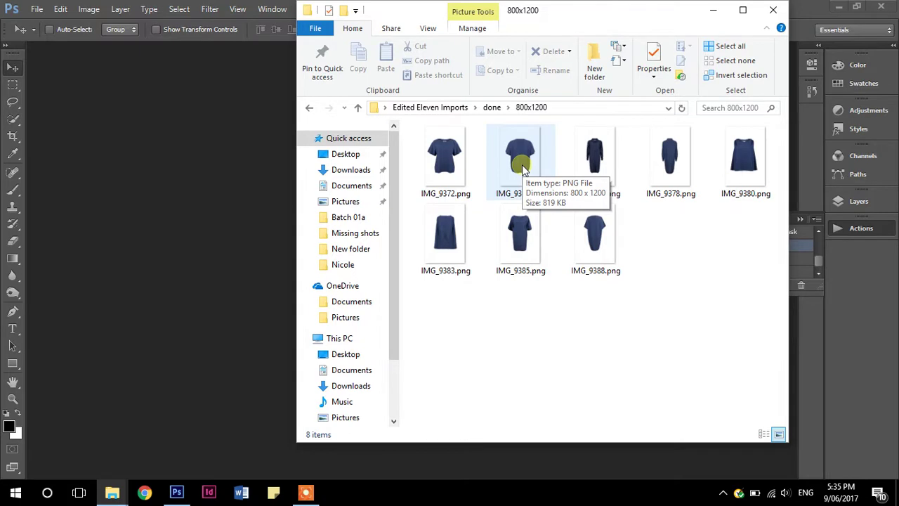
mouse_move(446, 199)
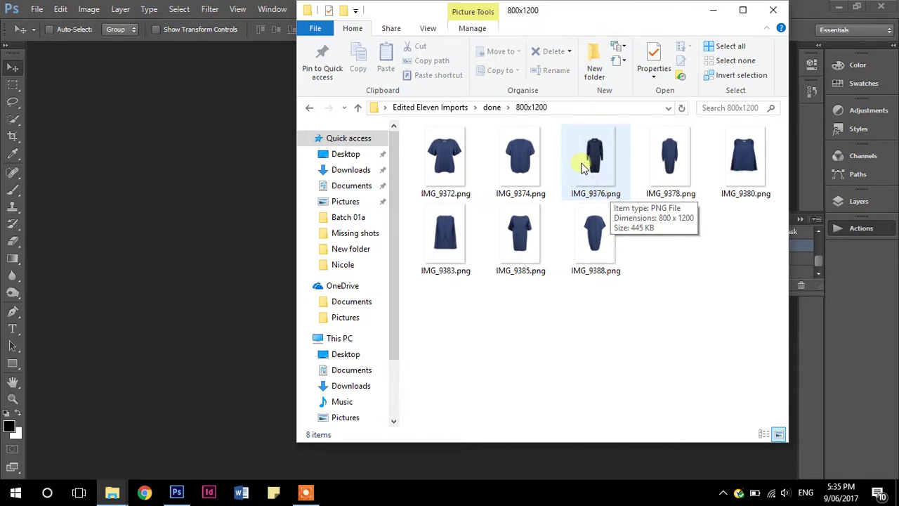
- Delete the accidentally created New folder inside 800x1200 and return to Photoshop
click(590, 59)
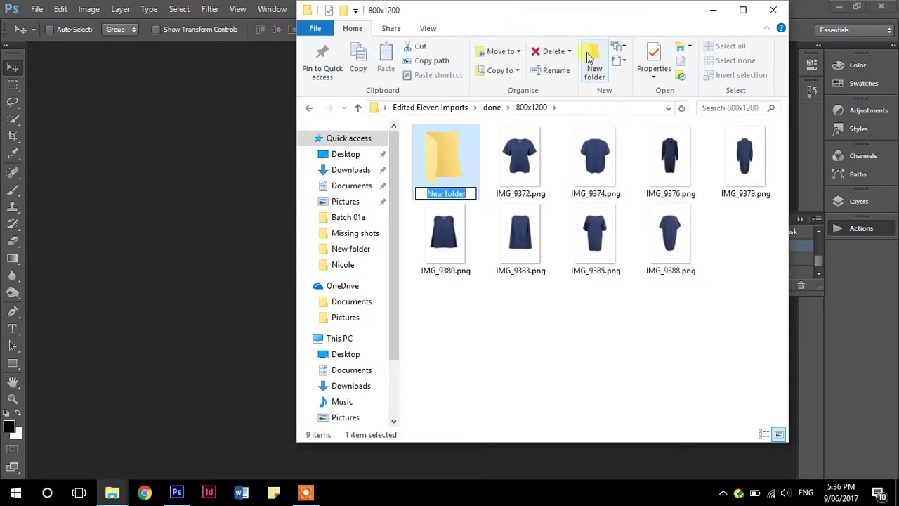
key(BackSpace)
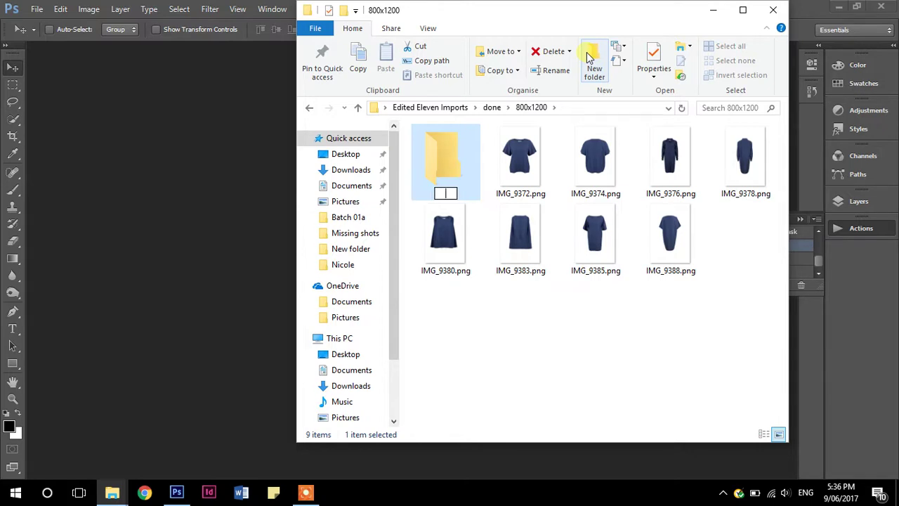
click(489, 377)
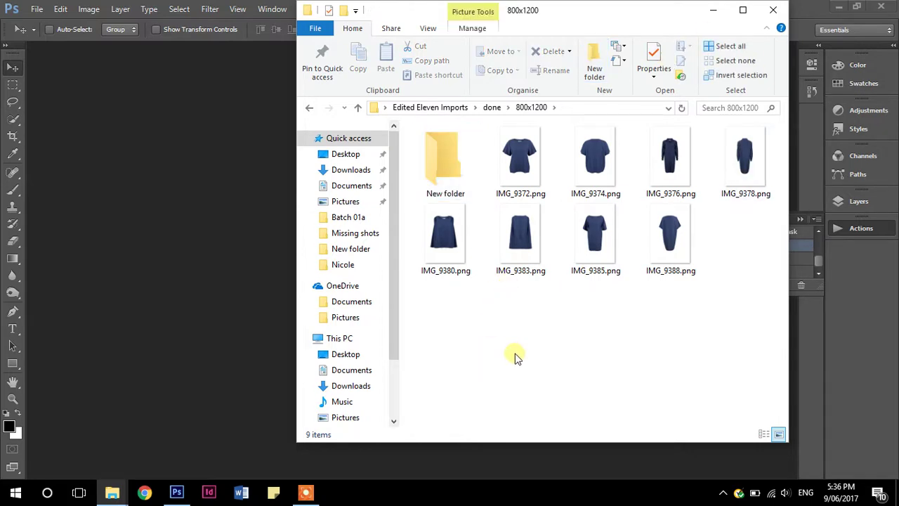
click(442, 156)
key(Delete)
click(491, 299)
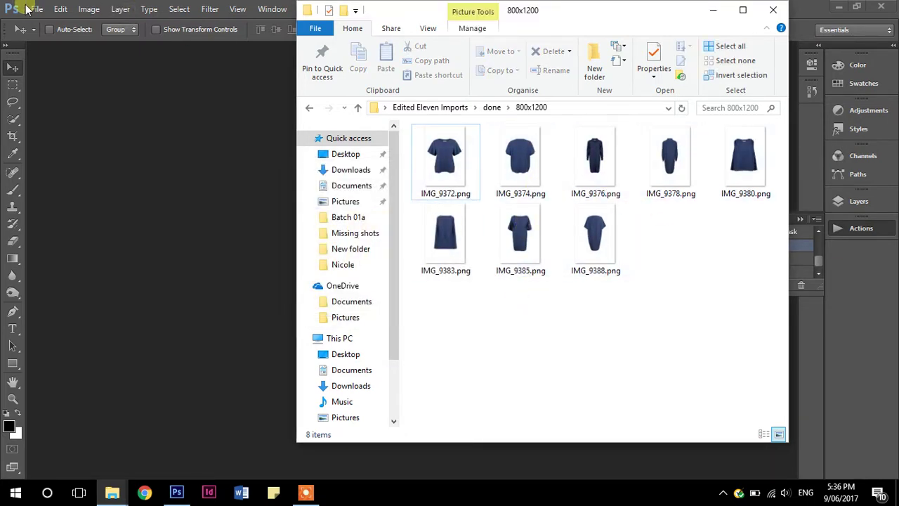
click(33, 8)
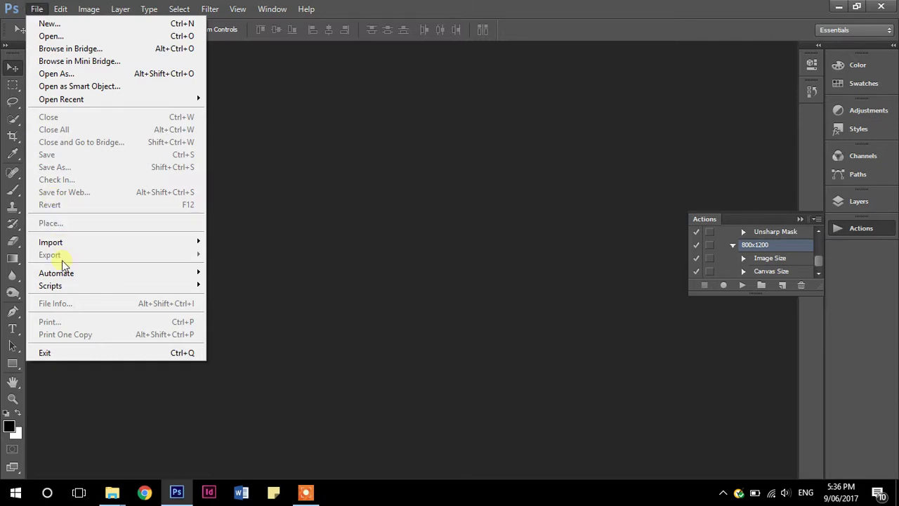
- Launch the Image Processor script from File > Scripts and begin choosing a source folder
mouse_move(62, 286)
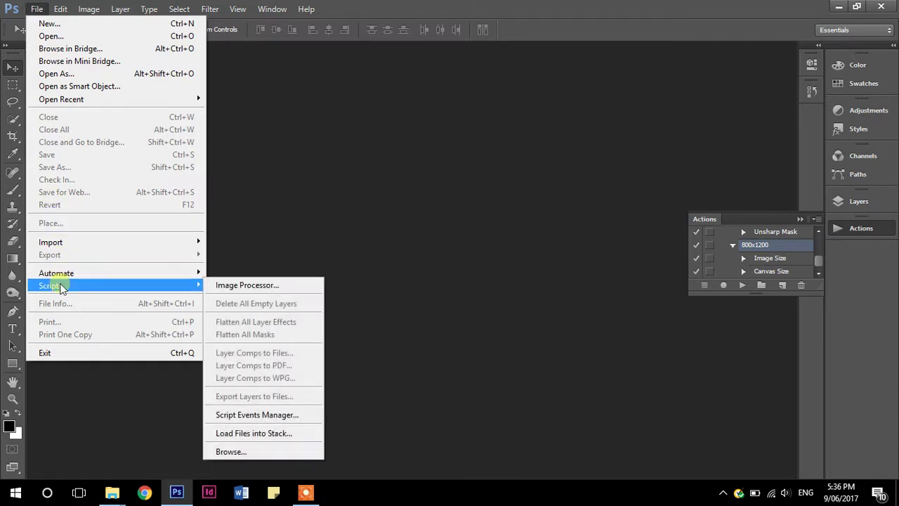
click(222, 284)
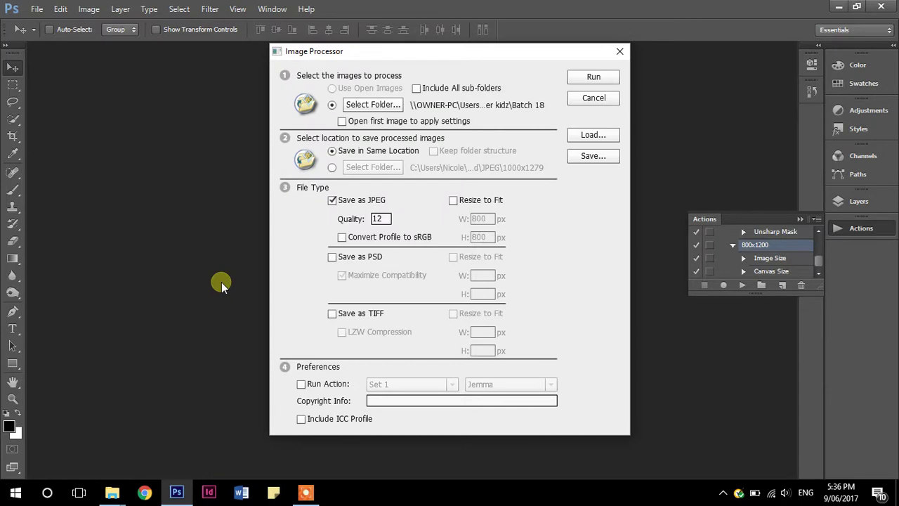
click(379, 106)
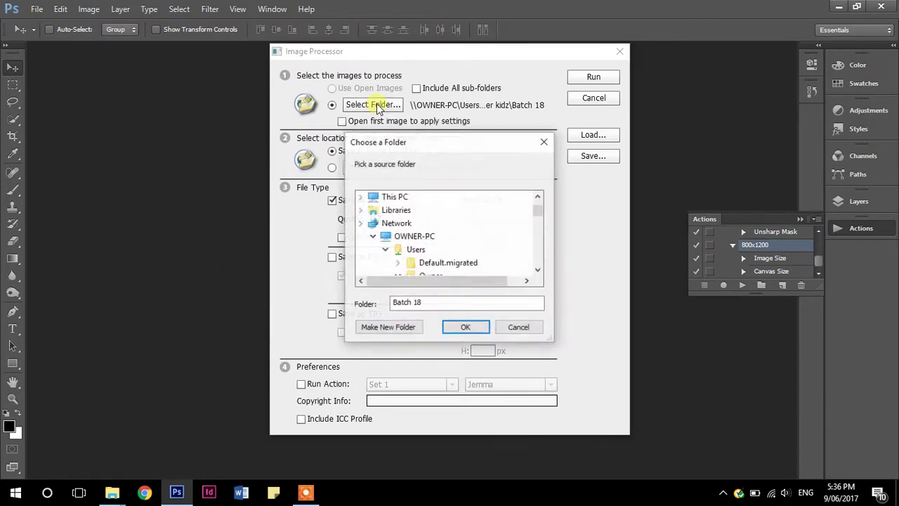
- Scroll through the Select Folder tree and expand Desktop to find its folders
click(538, 270)
click(538, 270)
click(538, 270)
click(538, 270)
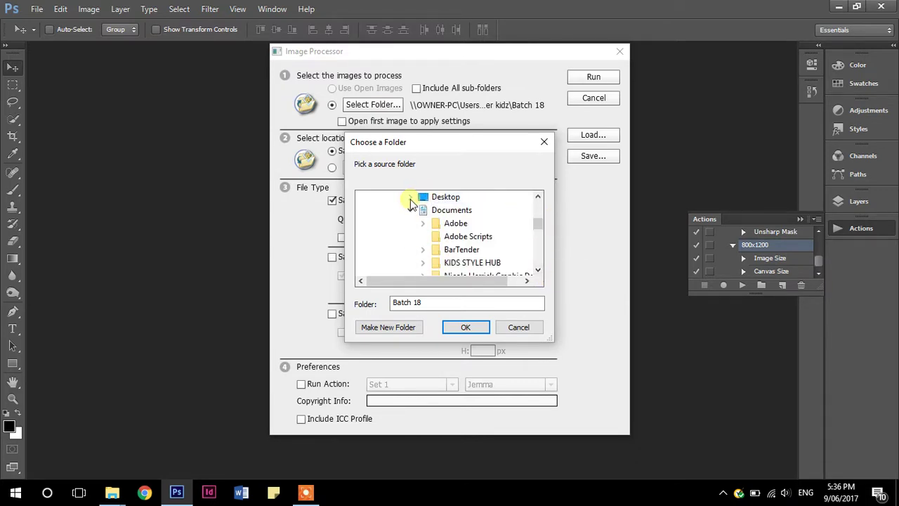
click(410, 197)
click(538, 271)
click(538, 271)
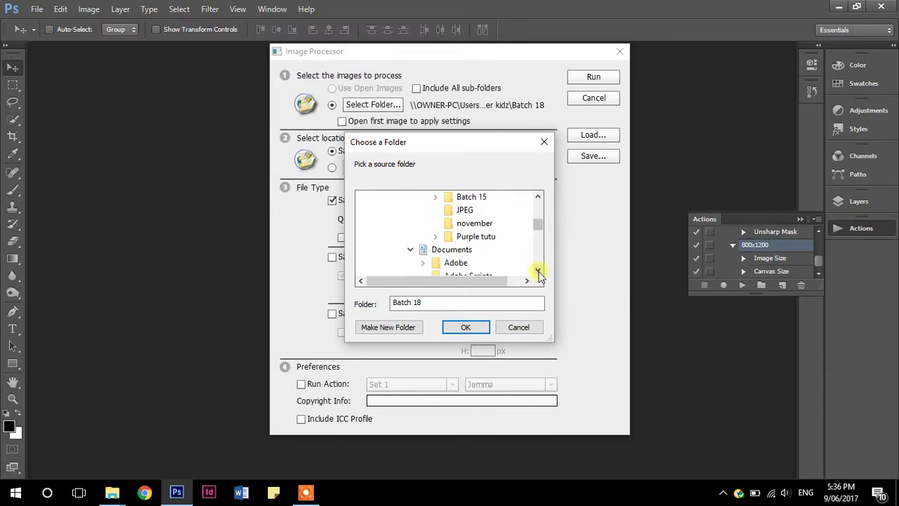
click(538, 198)
click(538, 198)
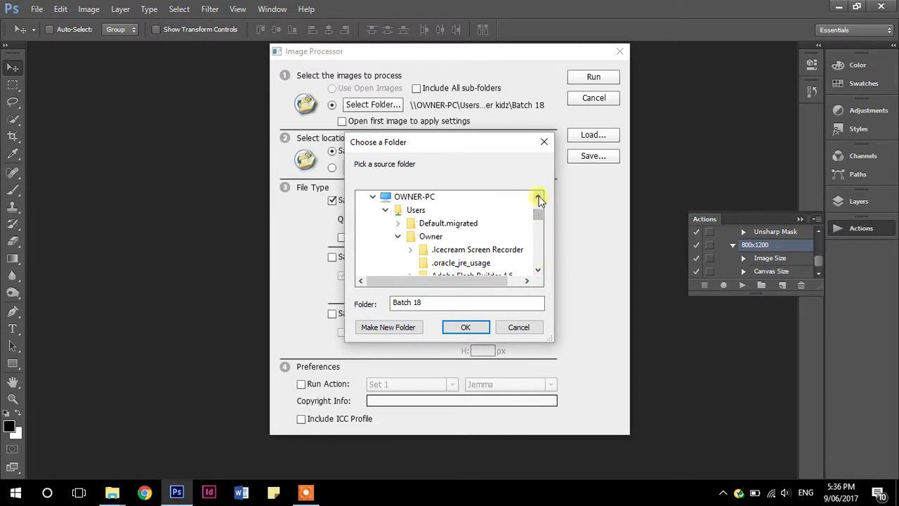
click(538, 198)
click(538, 198)
click(538, 270)
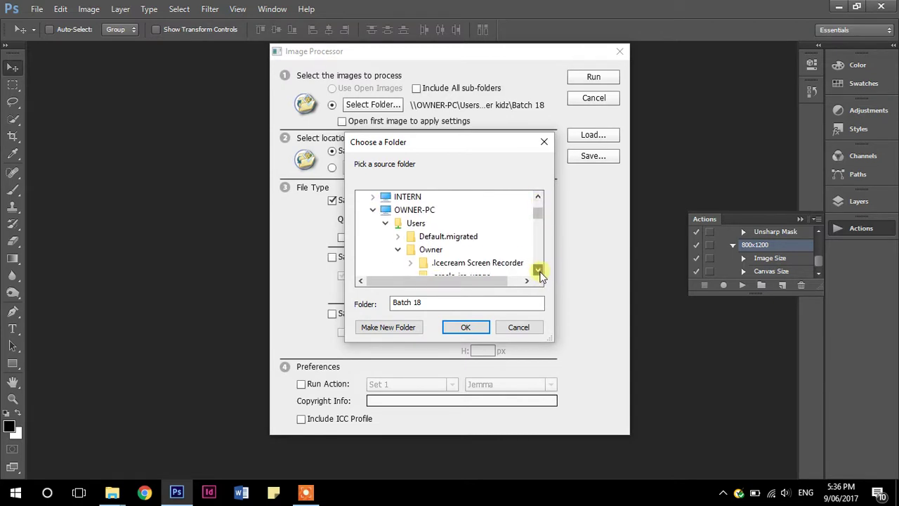
click(538, 270)
click(538, 270)
click(538, 271)
click(537, 270)
click(537, 270)
click(538, 271)
click(537, 270)
click(538, 270)
click(538, 270)
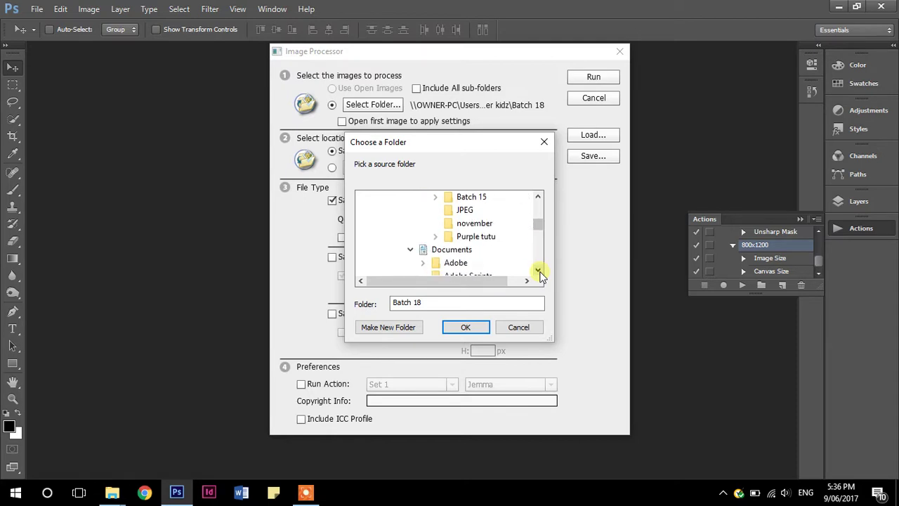
click(537, 271)
click(538, 271)
click(538, 270)
click(537, 270)
click(538, 270)
click(538, 271)
click(538, 270)
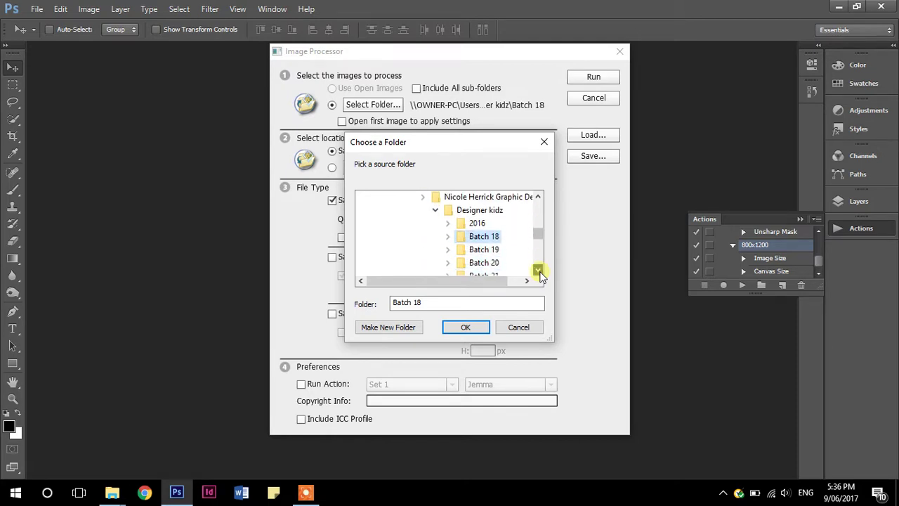
click(538, 271)
click(538, 271)
click(538, 270)
click(538, 270)
click(538, 271)
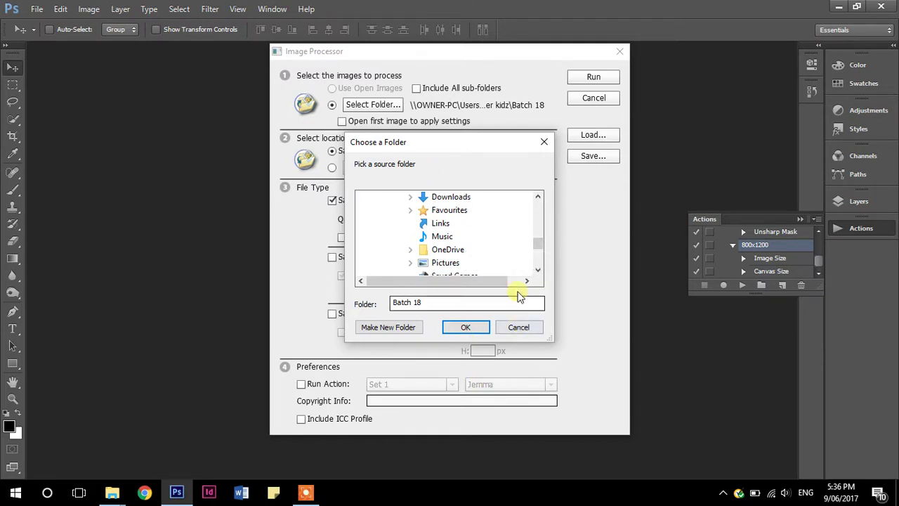
click(539, 197)
drag(542, 196, 542, 195)
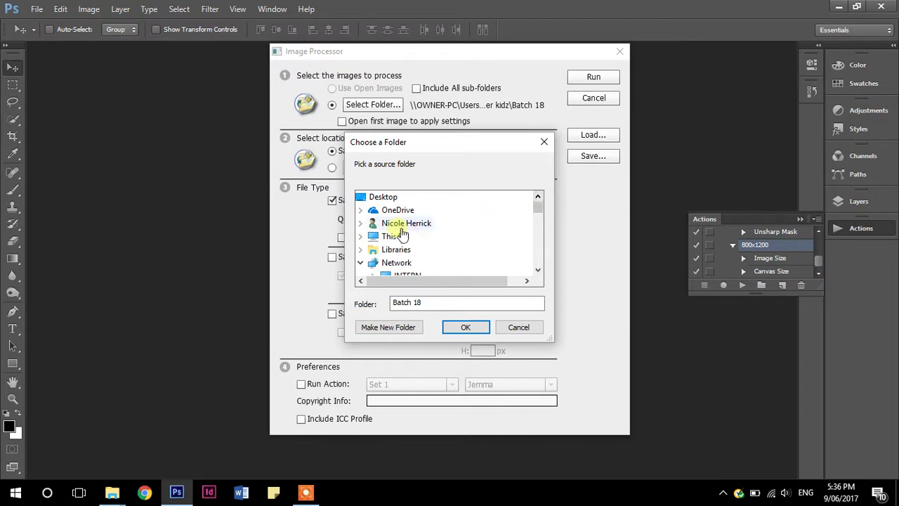
- Select Desktop > Edited Eleven Imports > done > 800x1200 as the source folder and confirm
click(384, 199)
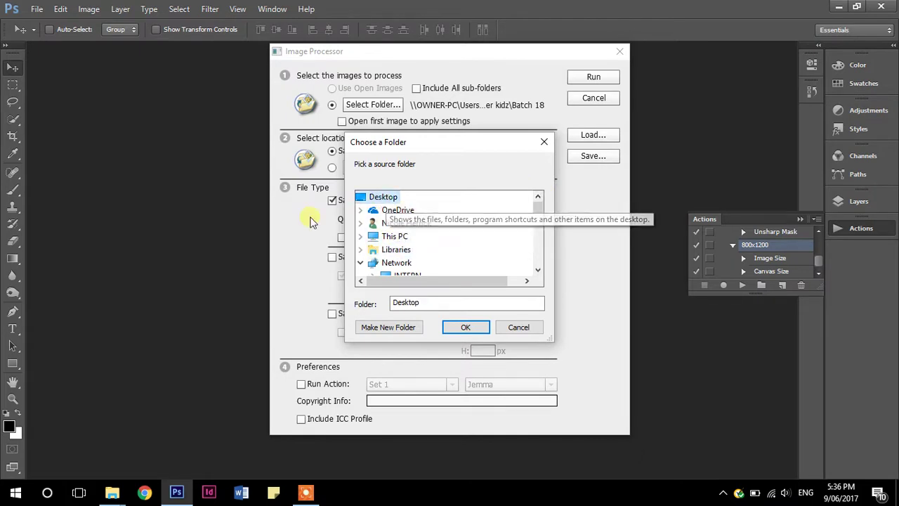
click(538, 269)
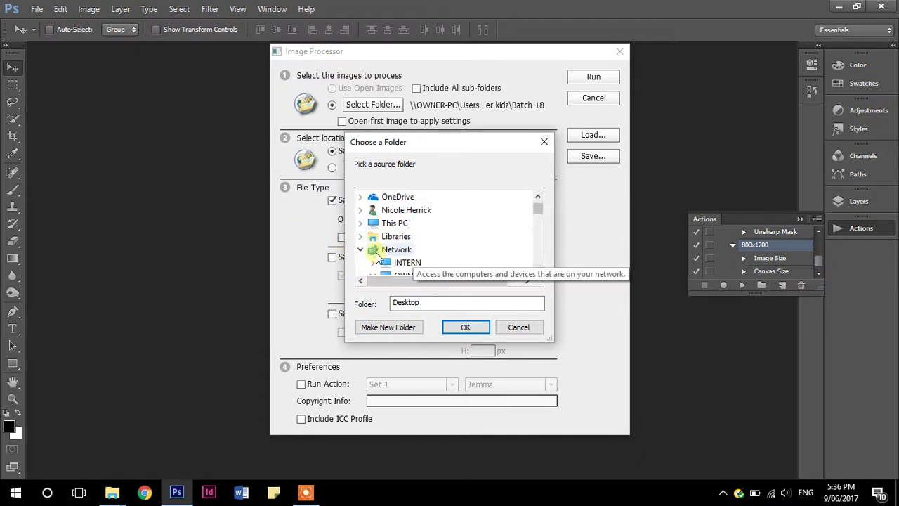
click(360, 249)
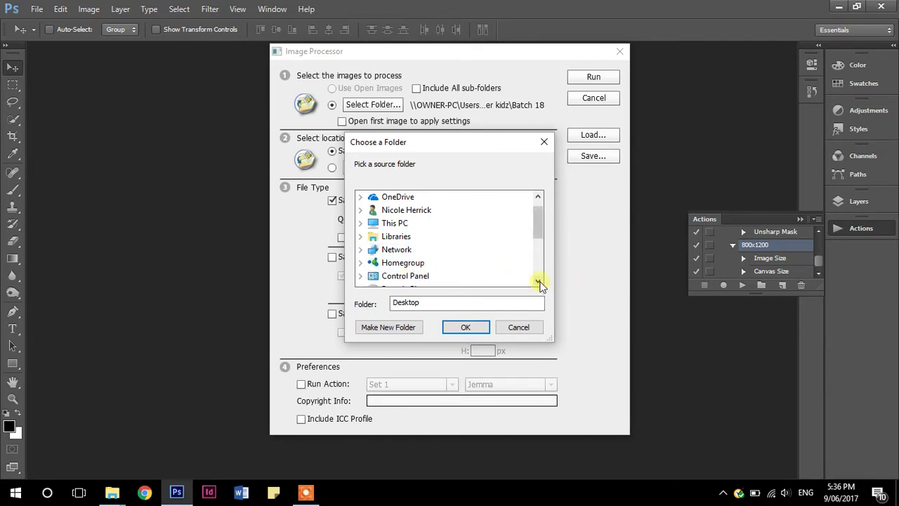
drag(538, 280, 538, 283)
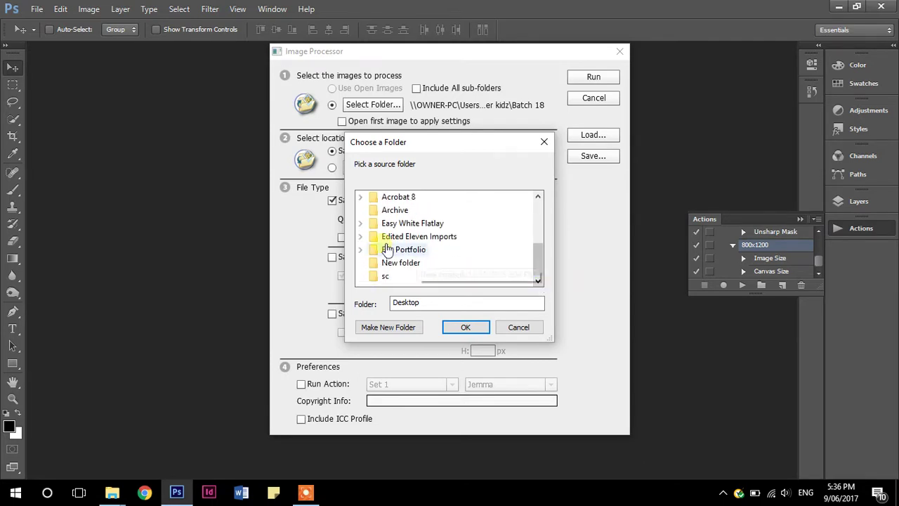
click(390, 235)
click(537, 280)
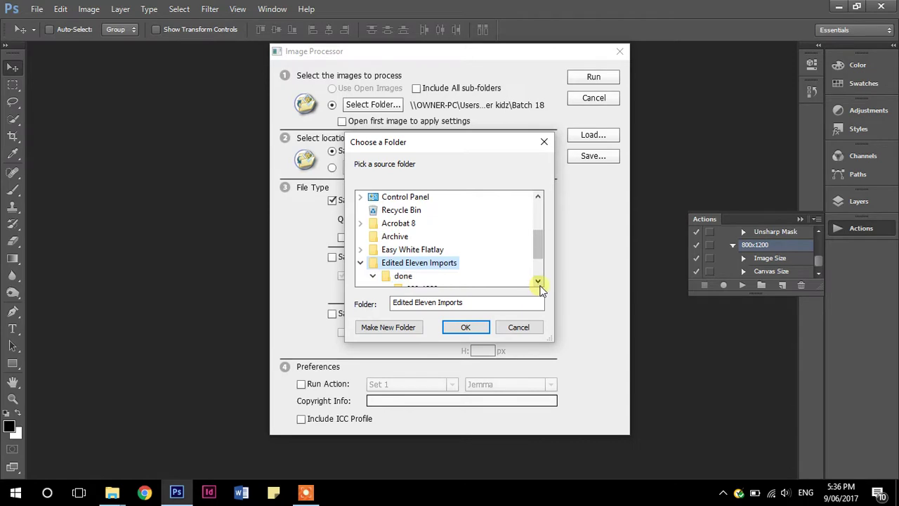
click(538, 280)
click(537, 280)
click(437, 263)
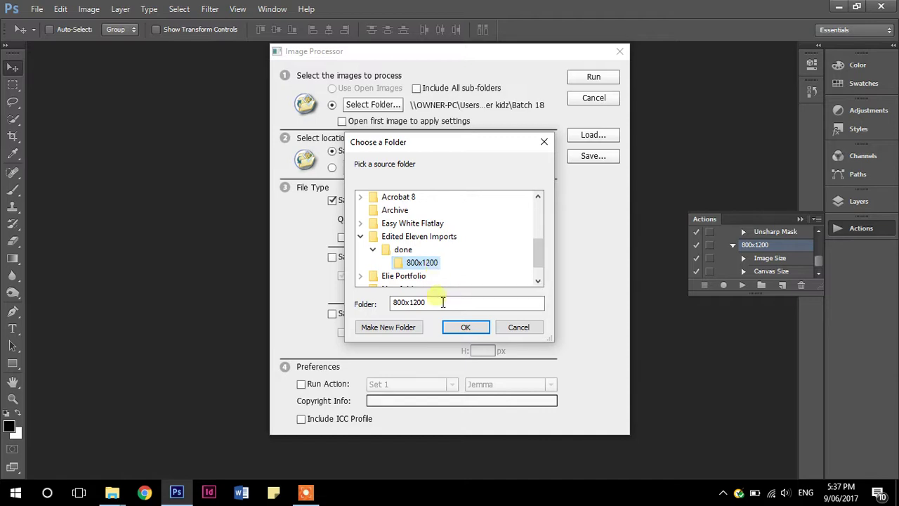
click(460, 327)
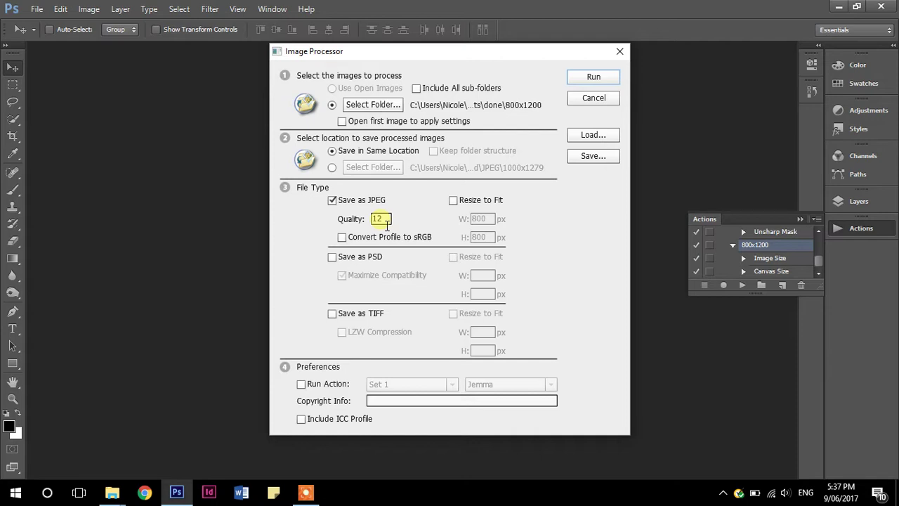
- Enable Convert Profile to sRGB, keep Resize to Fit unchecked, and run the JPEG conversion
click(342, 239)
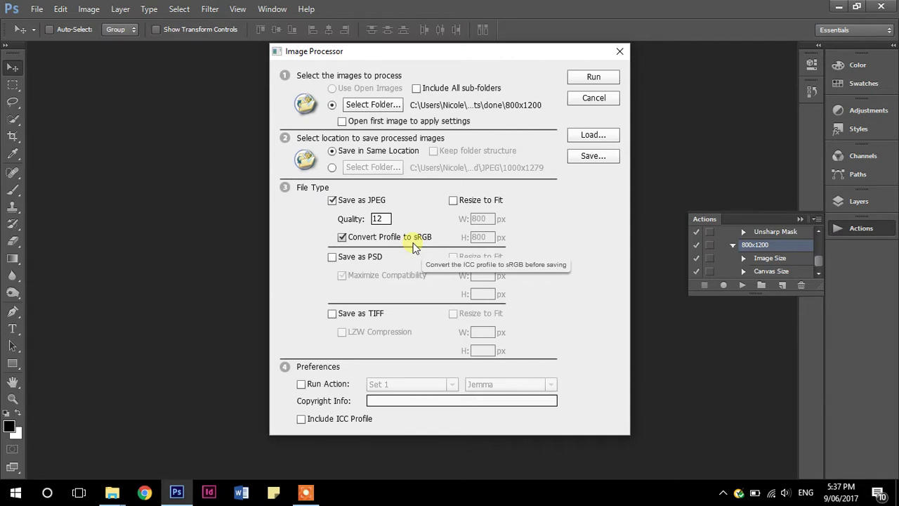
click(453, 201)
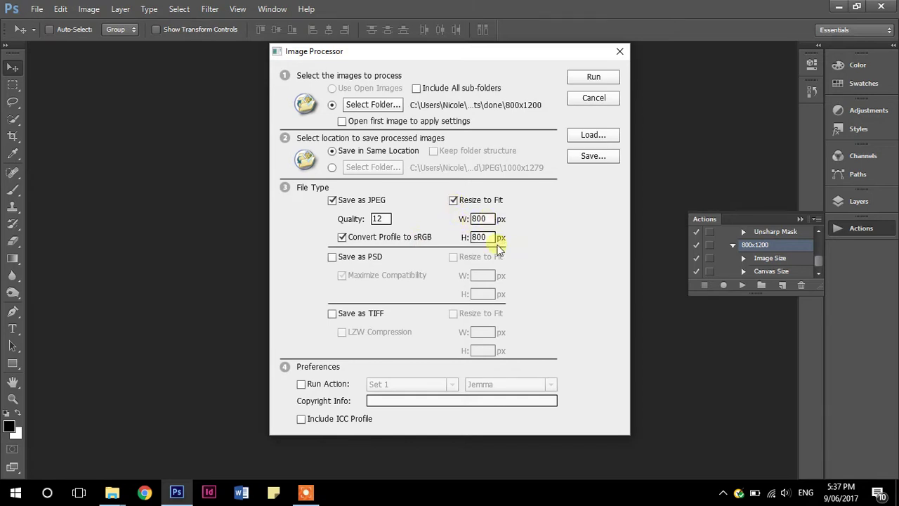
click(452, 201)
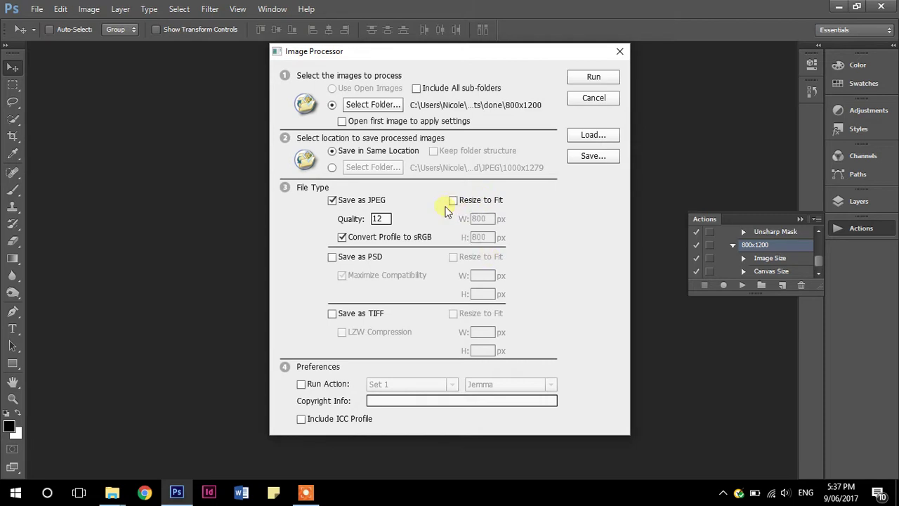
click(576, 77)
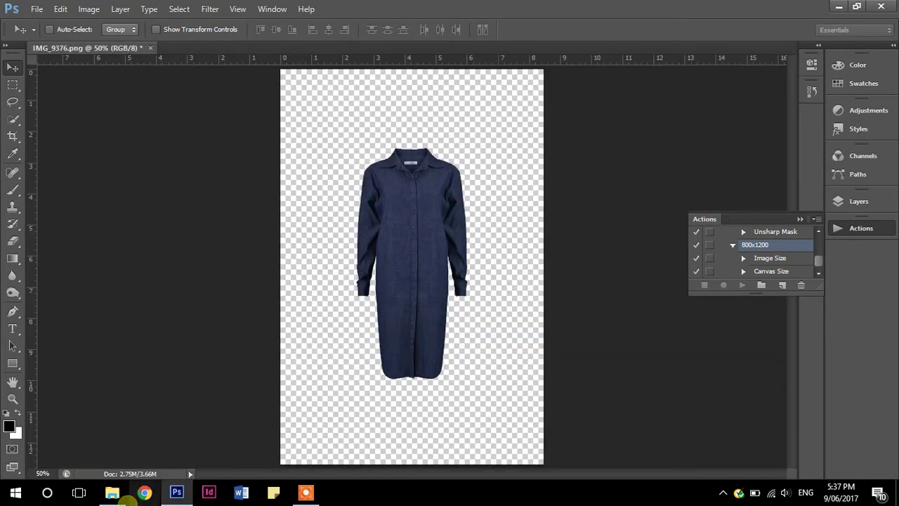
- In the 800x1200 Explorer window, open the JPEG subfolder and select IMG_9372.jpg to inspect it
mouse_move(116, 493)
click(150, 449)
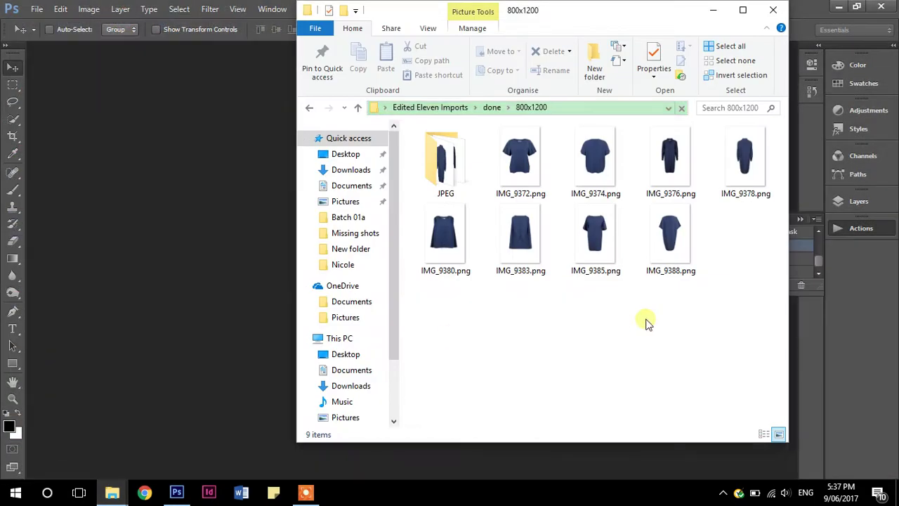
double_click(443, 166)
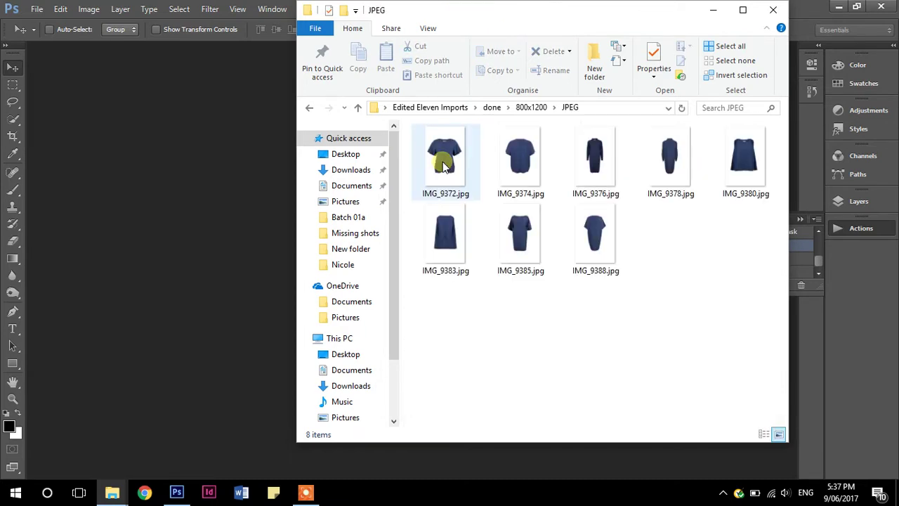
click(443, 165)
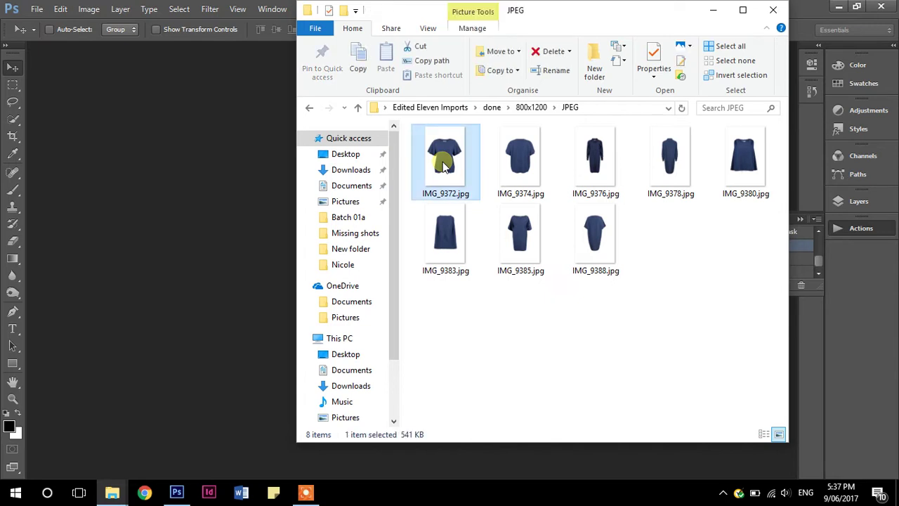